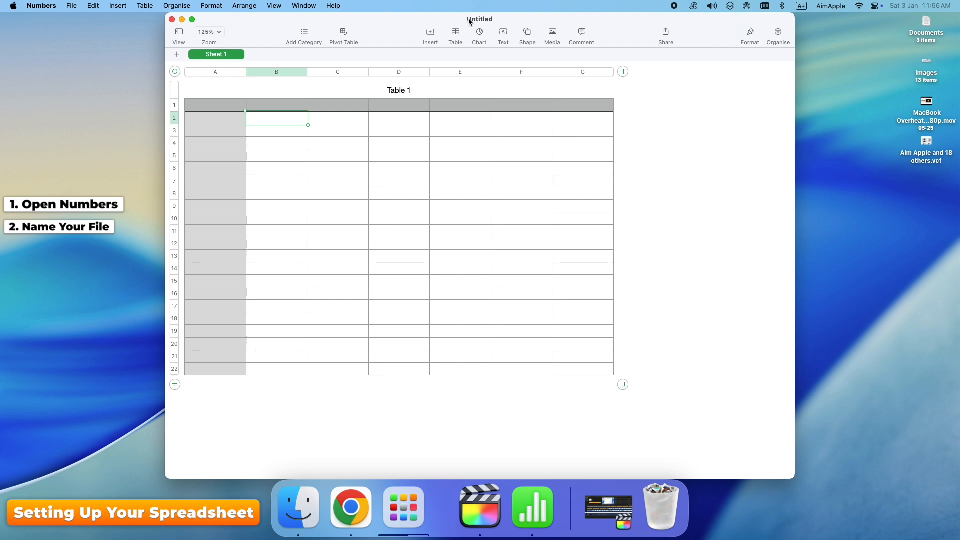
Step: Name the spreadsheet file "My budget app" and show the table's formatting options
{"action": "left_click", "coordinate": [474, 20]}
{"action": "left_click", "coordinate": [477, 20]}
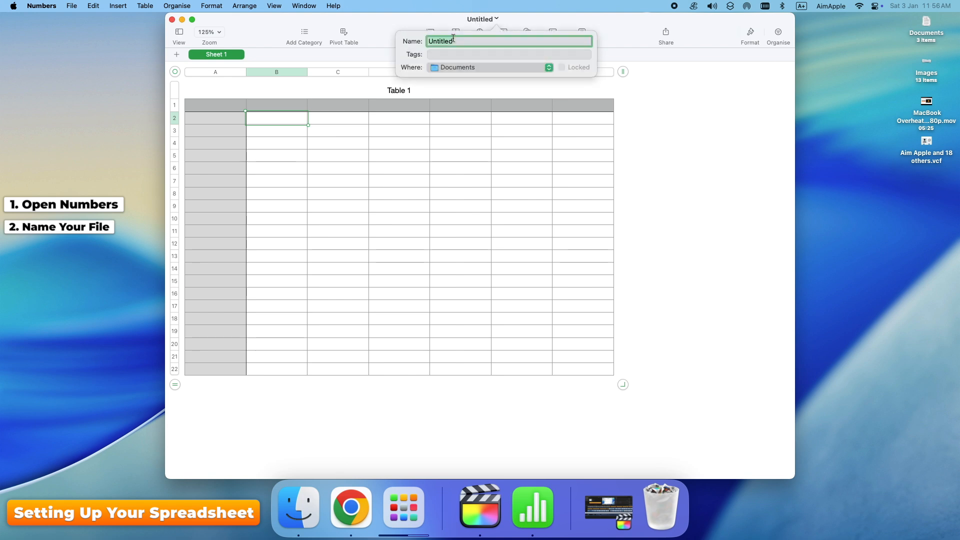
{"action": "type", "text": "My budget app"}
{"action": "key", "text": "Return"}
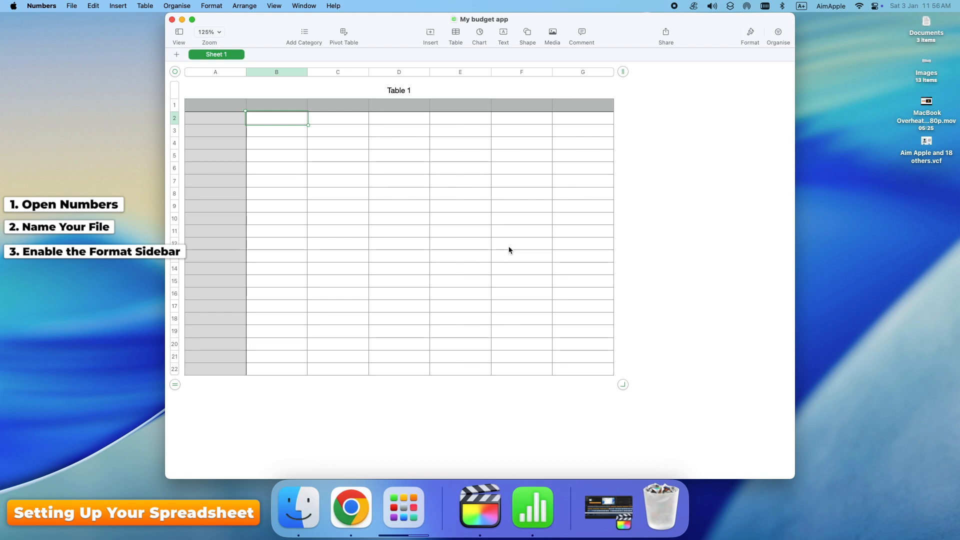
{"action": "left_click", "coordinate": [751, 35]}
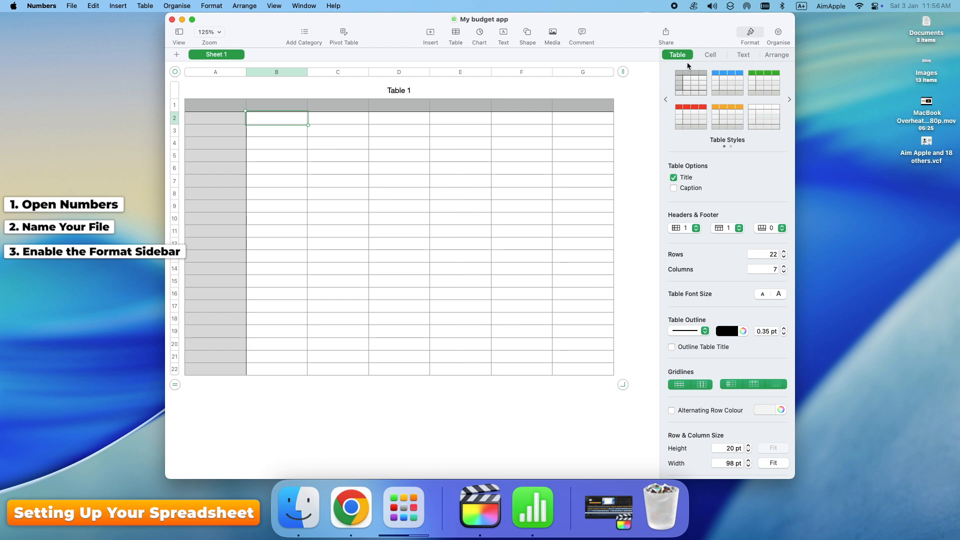
{"action": "left_click", "coordinate": [712, 58]}
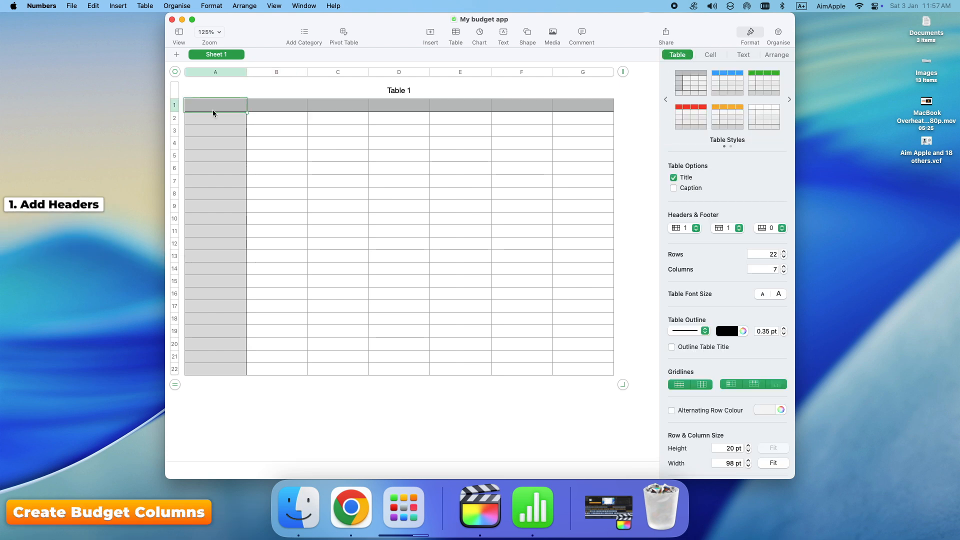
Step: Fill the header row from A1 to F1 with Date, Category, Description, Expense, Income and Balance
{"action": "type", "text": "Date"}
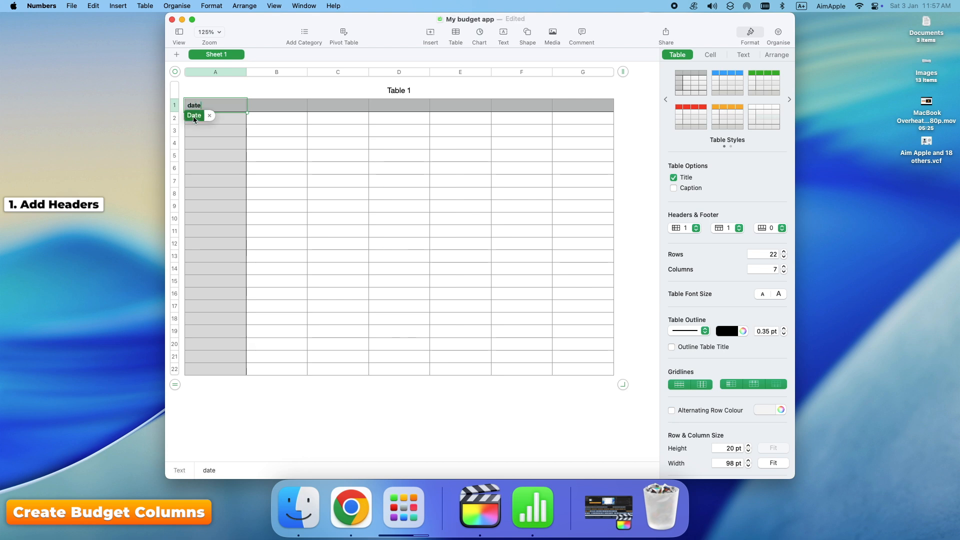
{"action": "key", "text": "Tab"}
{"action": "type", "text": "category"}
{"action": "key", "text": "Tab"}
{"action": "type", "text": "description"}
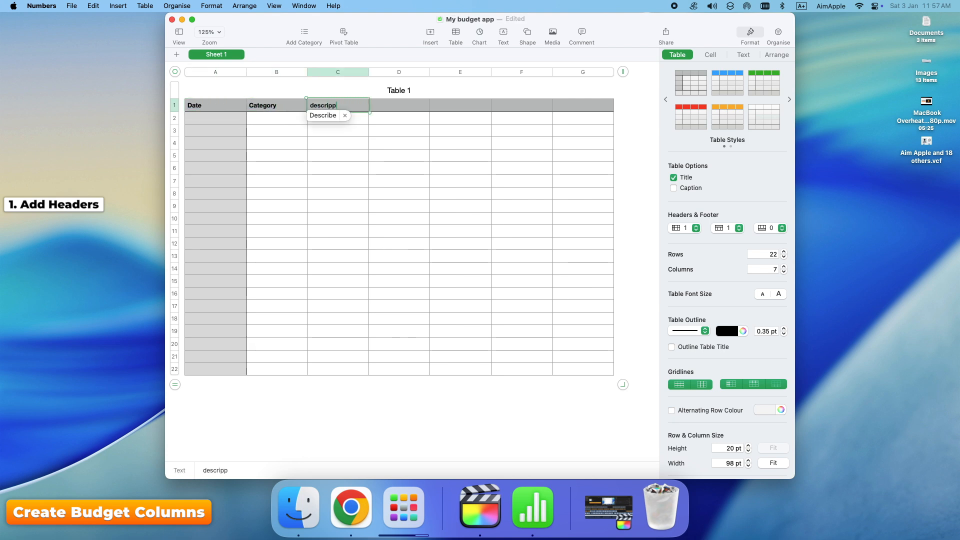
{"action": "key", "text": "Tab"}
{"action": "type", "text": "Expense"}
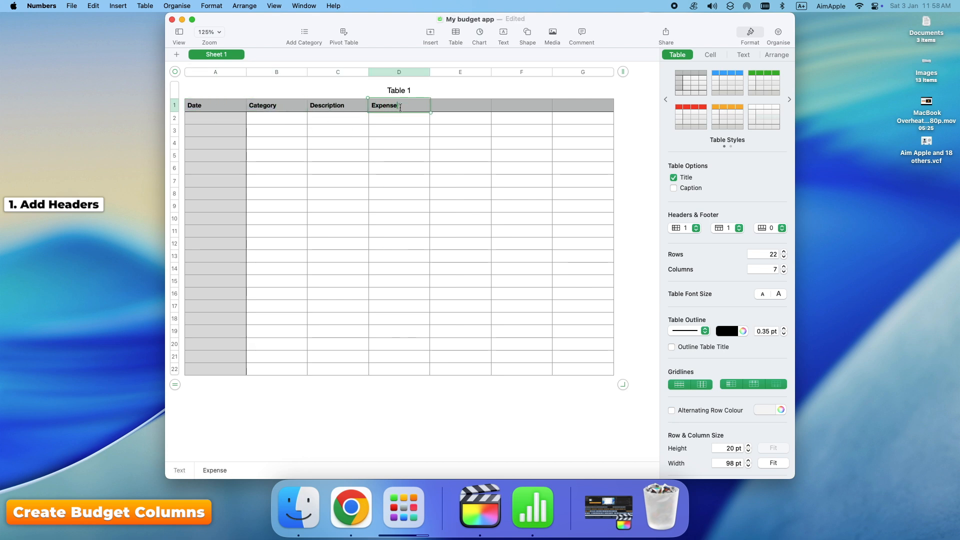
{"action": "key", "text": "Tab"}
{"action": "type", "text": "Income"}
{"action": "key", "text": "Tab"}
{"action": "type", "text": "Balance"}
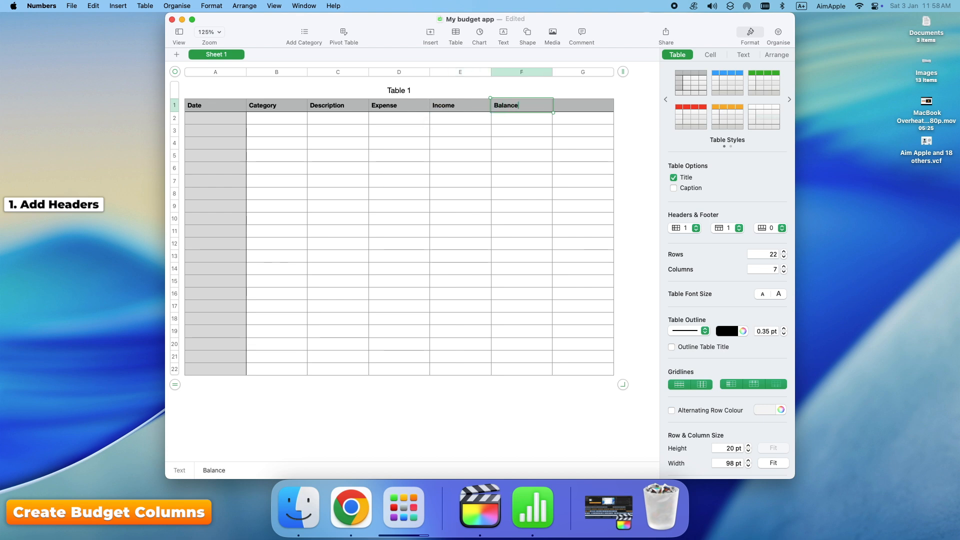
{"action": "key", "text": "Tab"}
{"action": "left_click", "coordinate": [498, 122]}
{"action": "left_click", "coordinate": [208, 121]}
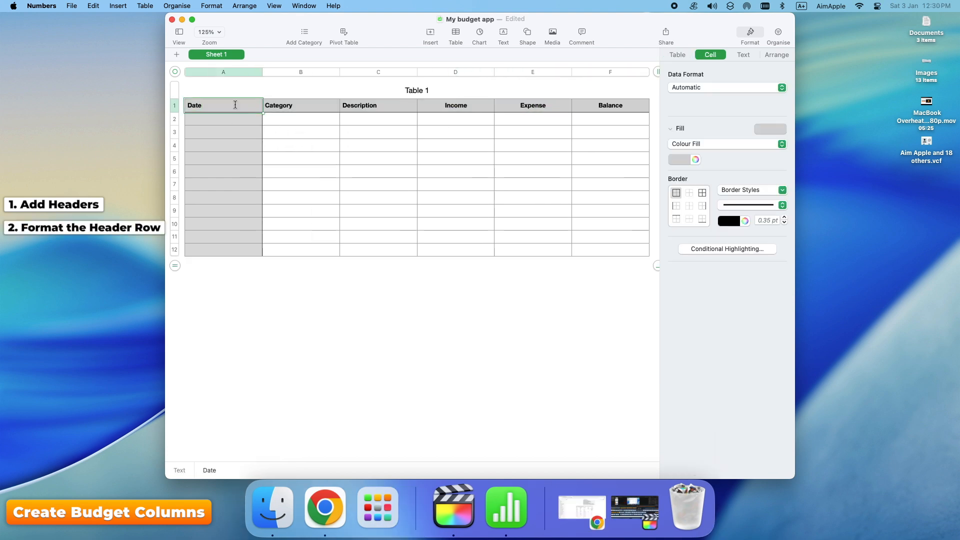
Step: Apply bold text to the header cells from Date to Balance
{"action": "left_click", "coordinate": [600, 107], "text": "shift"}
{"action": "left_click", "coordinate": [743, 54]}
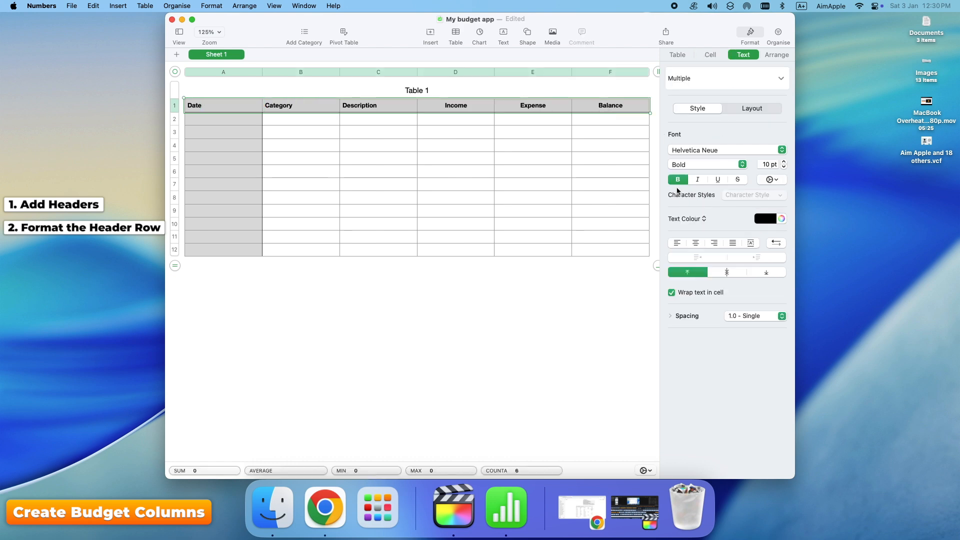
{"action": "left_click", "coordinate": [678, 180]}
{"action": "left_click", "coordinate": [678, 179]}
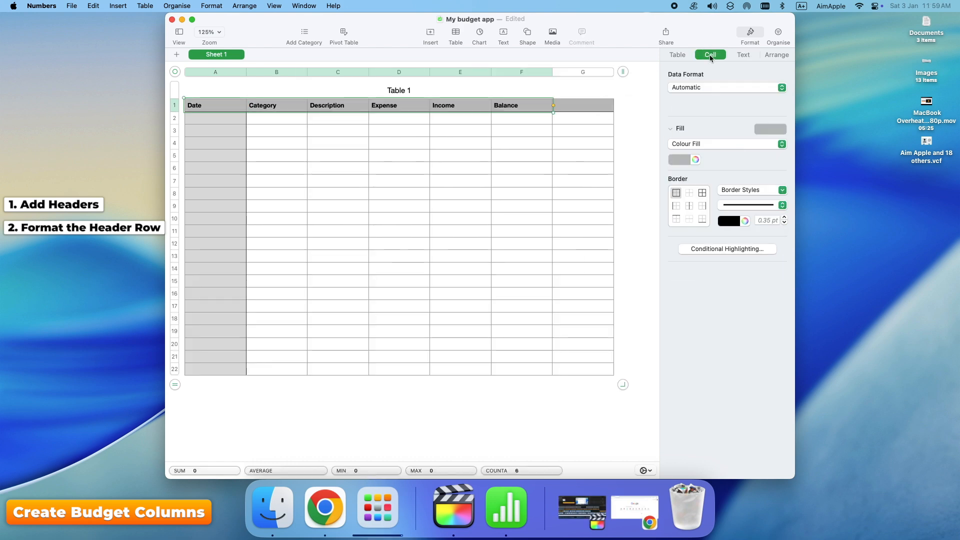
Step: Fill the header cells with light red and shrink the table to six columns and 12 rows
{"action": "left_click", "coordinate": [679, 160]}
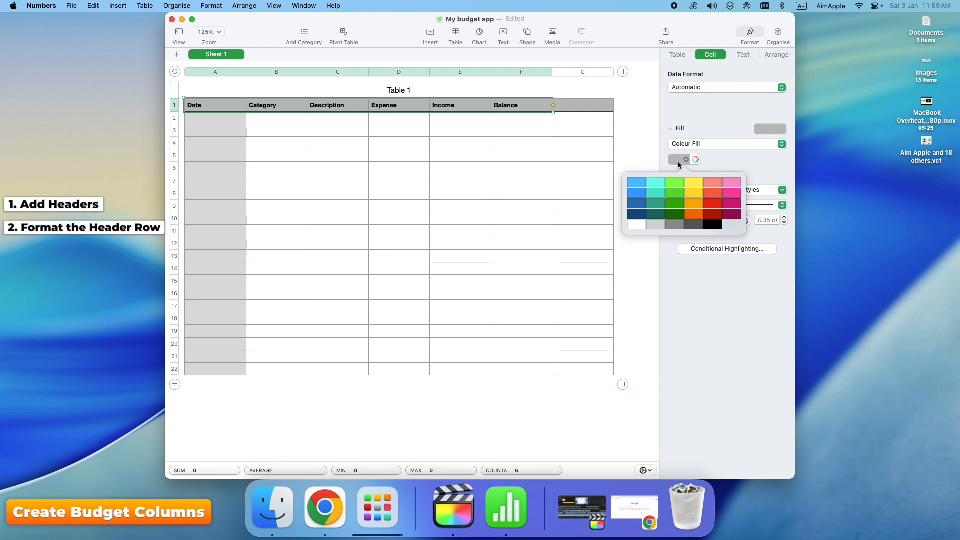
{"action": "left_click", "coordinate": [655, 183]}
{"action": "left_click", "coordinate": [770, 129]}
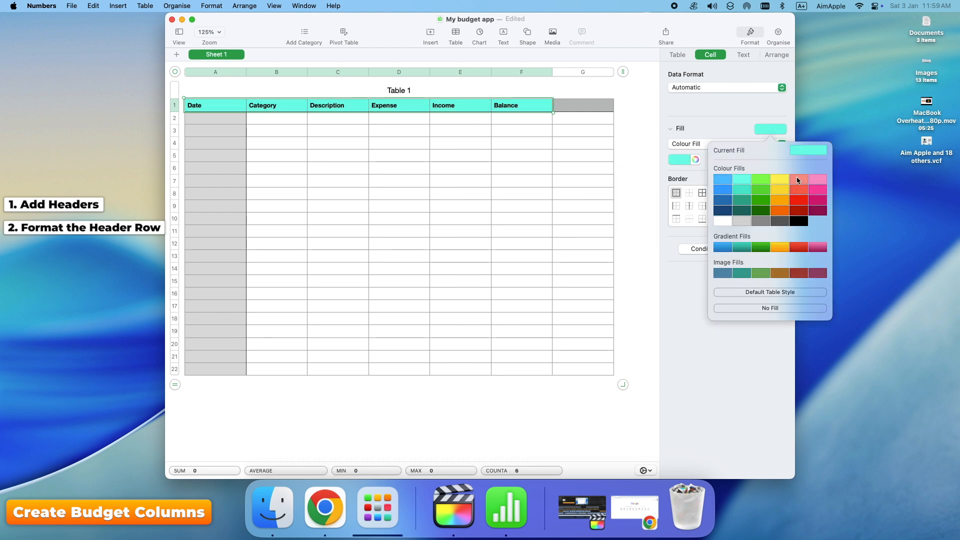
{"action": "left_click", "coordinate": [796, 176]}
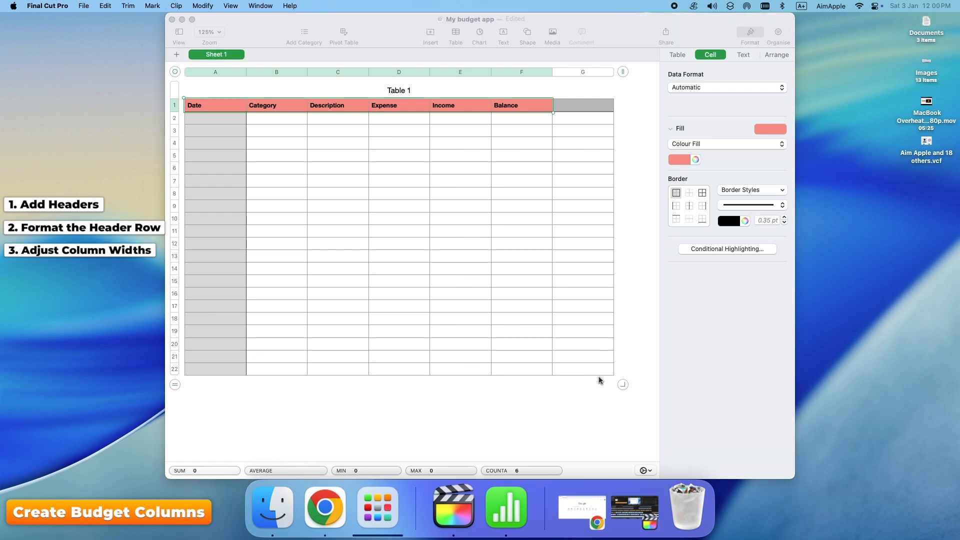
{"action": "left_click_drag", "start_coordinate": [624, 385], "coordinate": [243, 302]}
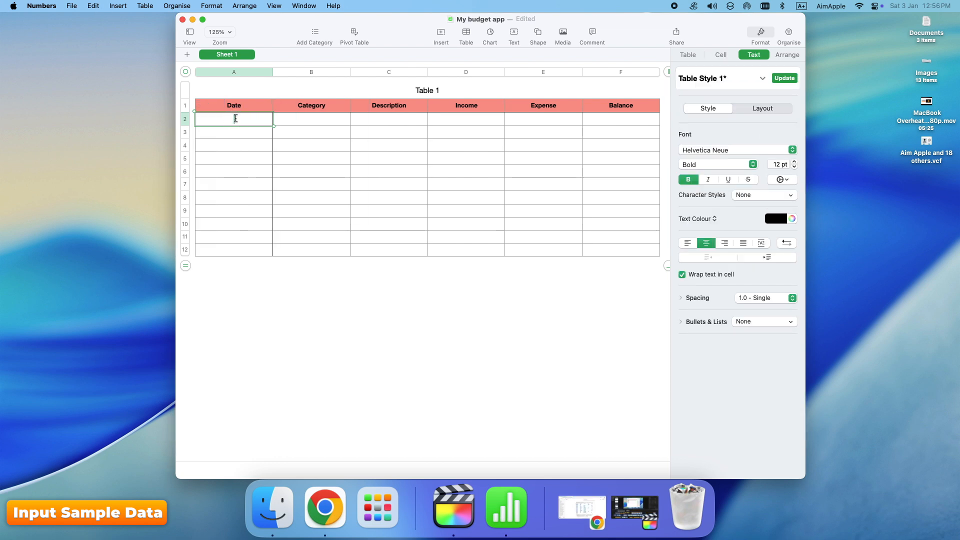
Step: Enter an income entry in row 2 with date 2026-01-01, category Salary and income 3,000.00
{"action": "type", "text": "2026-01-01"}
{"action": "key", "text": "Tab"}
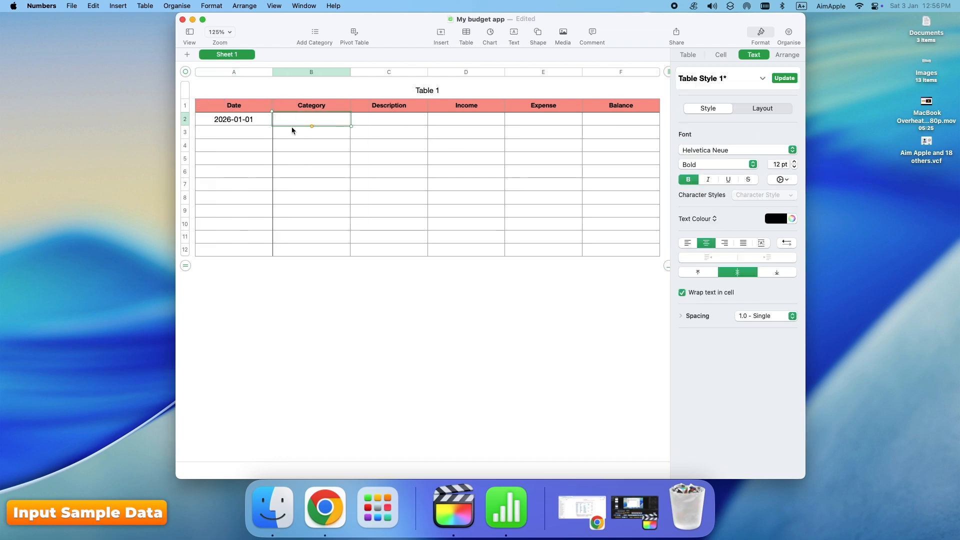
{"action": "type", "text": "salary"}
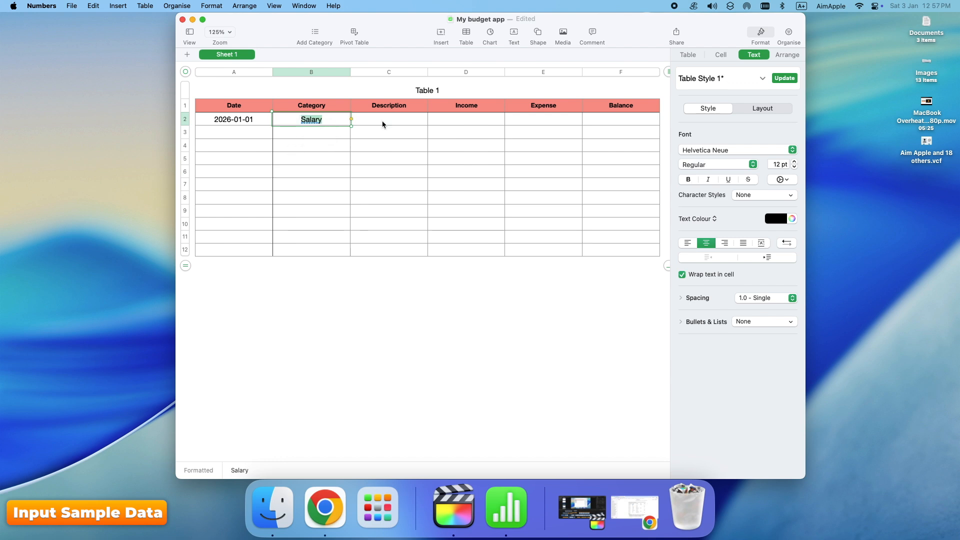
{"action": "left_click", "coordinate": [383, 124]}
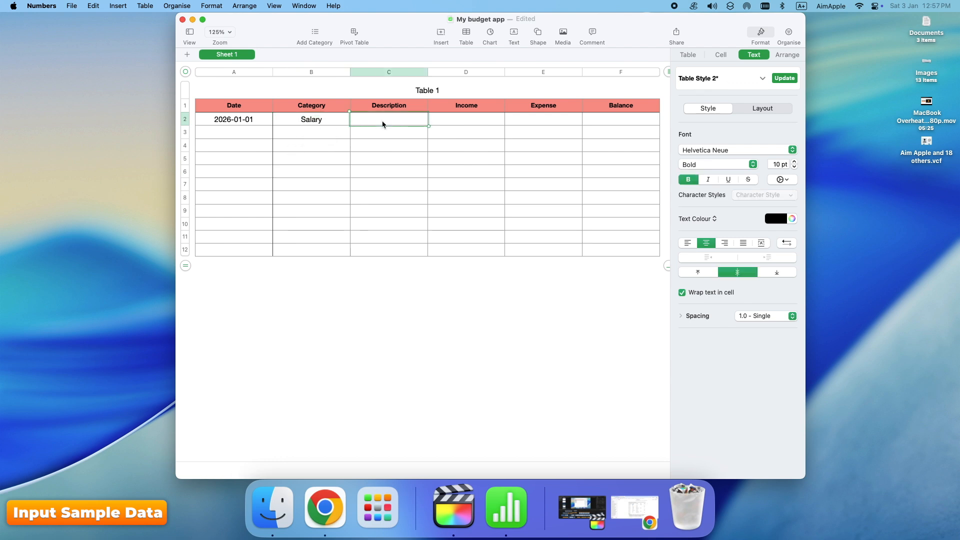
{"action": "left_click", "coordinate": [481, 123]}
{"action": "type", "text": "3,000.00"}
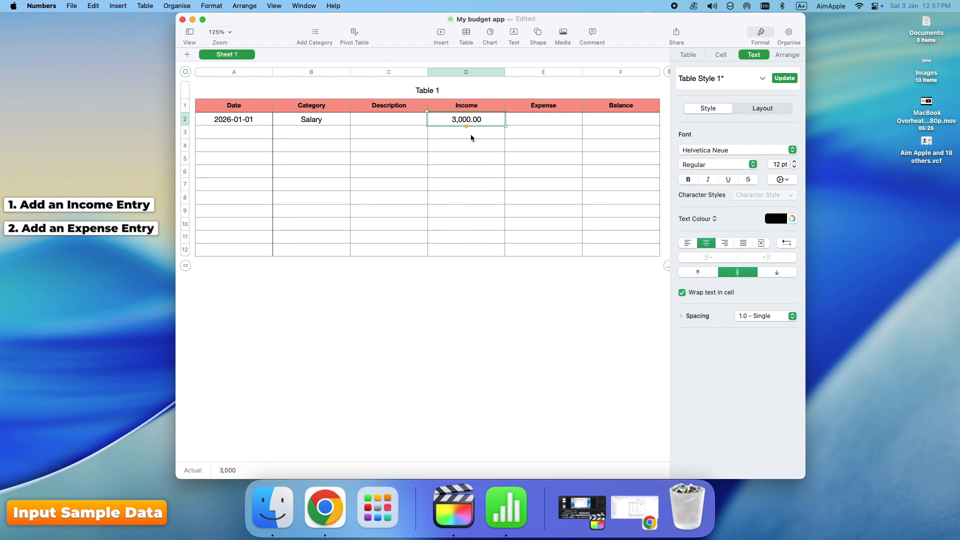
Step: Extend the date to 2026-01-02 in row 3 and add category Food, description Groceries and expense 85.50
{"action": "left_click", "coordinate": [233, 125]}
{"action": "left_click_drag", "start_coordinate": [233, 126], "coordinate": [238, 134]}
{"action": "left_click", "coordinate": [306, 137]}
{"action": "type", "text": "Food"}
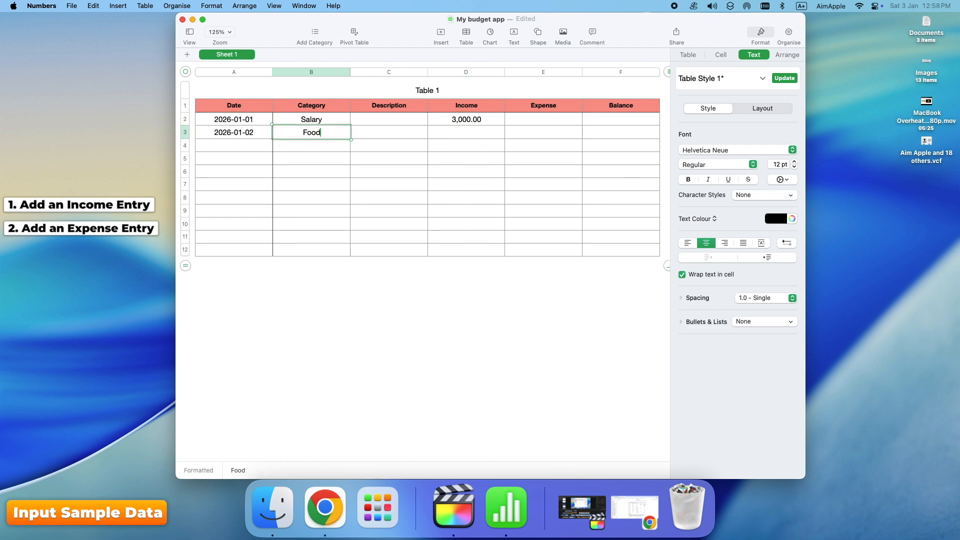
{"action": "key", "text": "Tab"}
{"action": "type", "text": "groceries"}
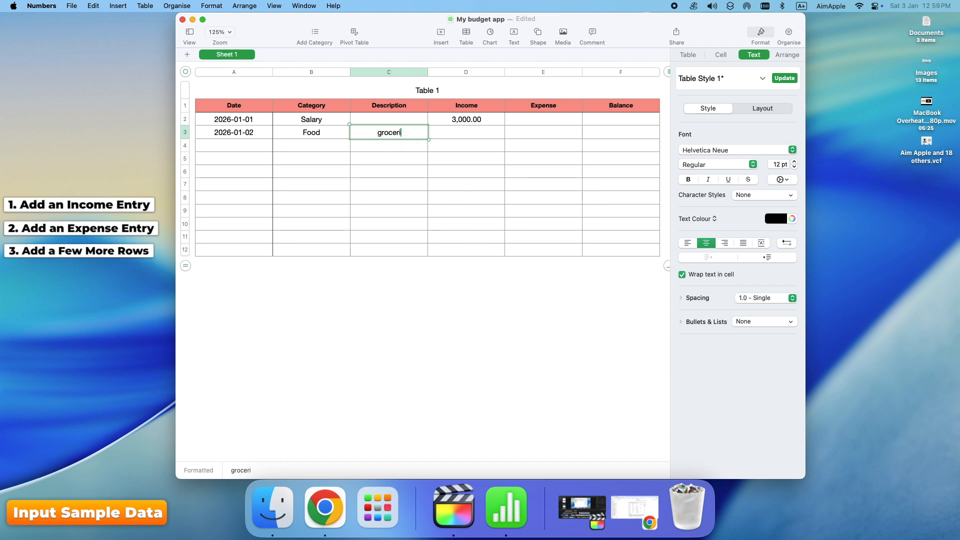
{"action": "key", "text": "Tab"}
{"action": "key", "text": "Tab"}
{"action": "type", "text": "85"}
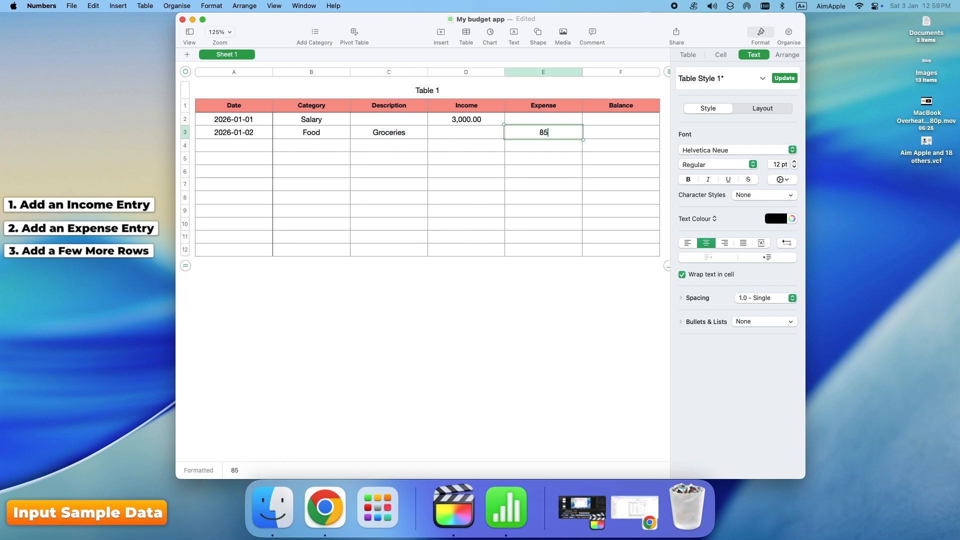
{"action": "type", "text": ".50"}
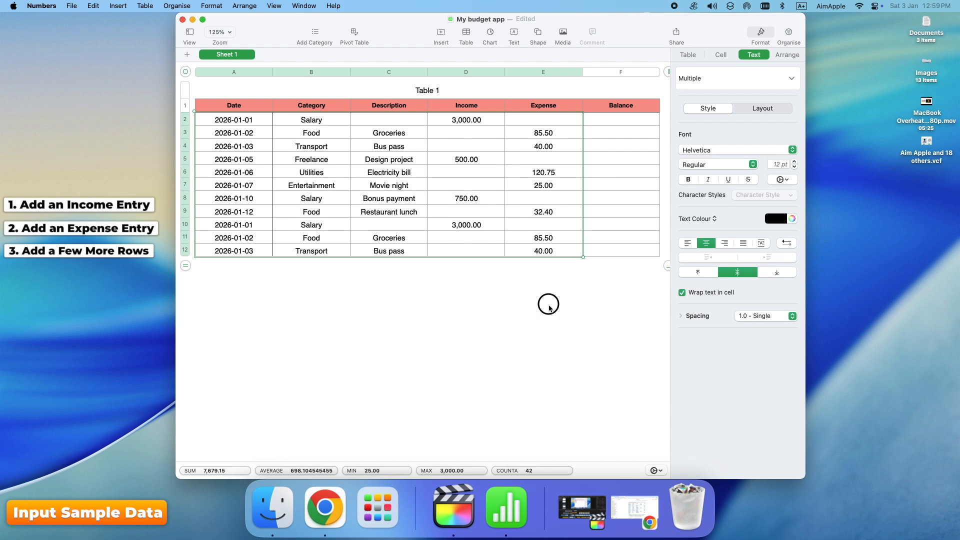
{"action": "left_click", "coordinate": [548, 303]}
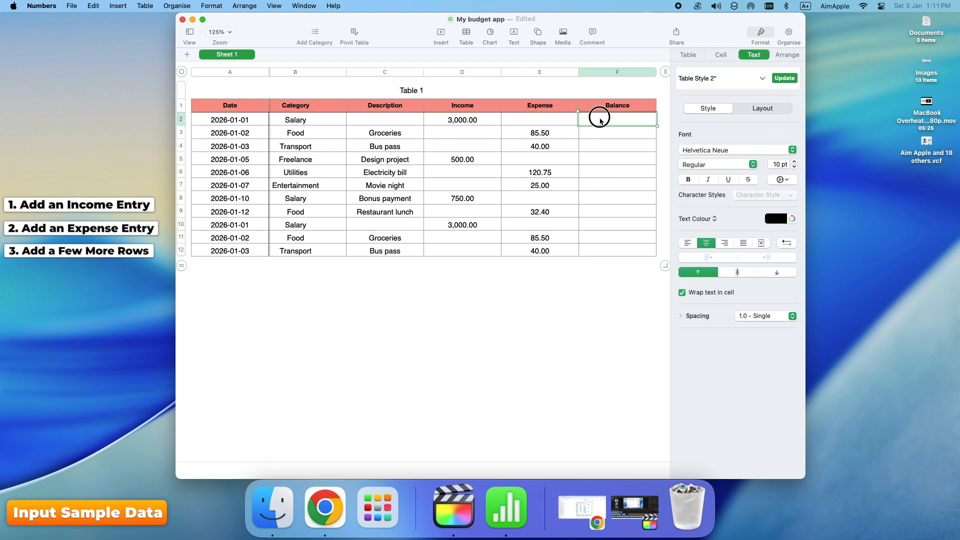
{"action": "left_click", "coordinate": [600, 117]}
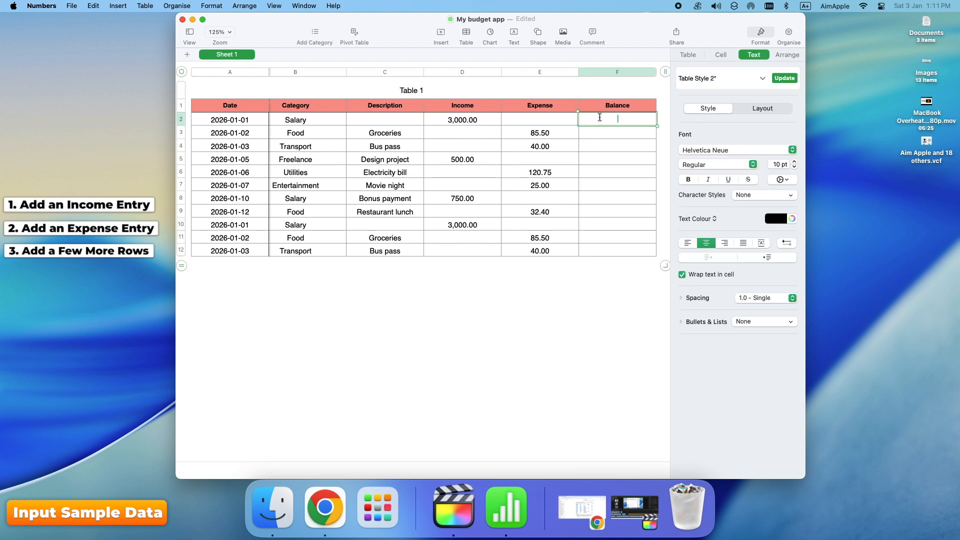
{"action": "type", "text": "=income"}
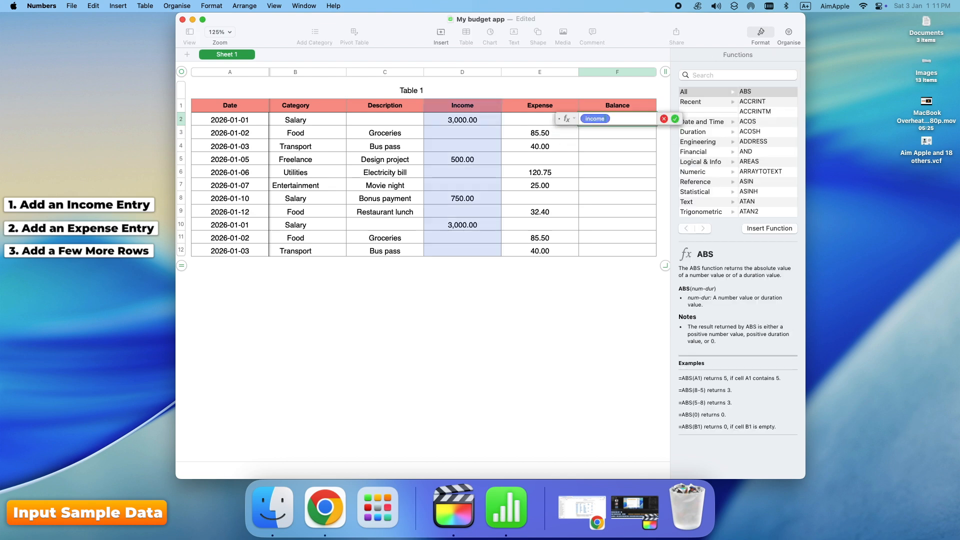
{"action": "key", "text": "Return"}
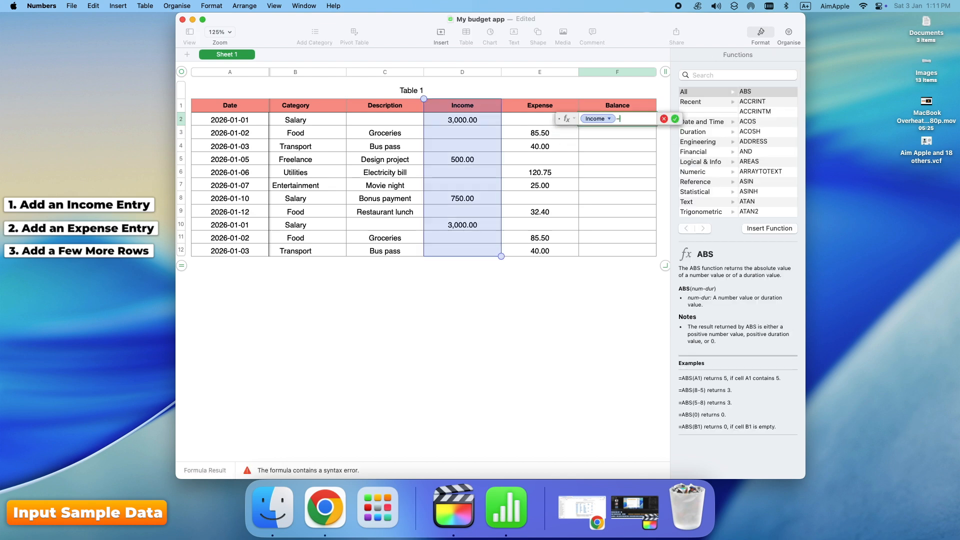
{"action": "type", "text": "- e"}
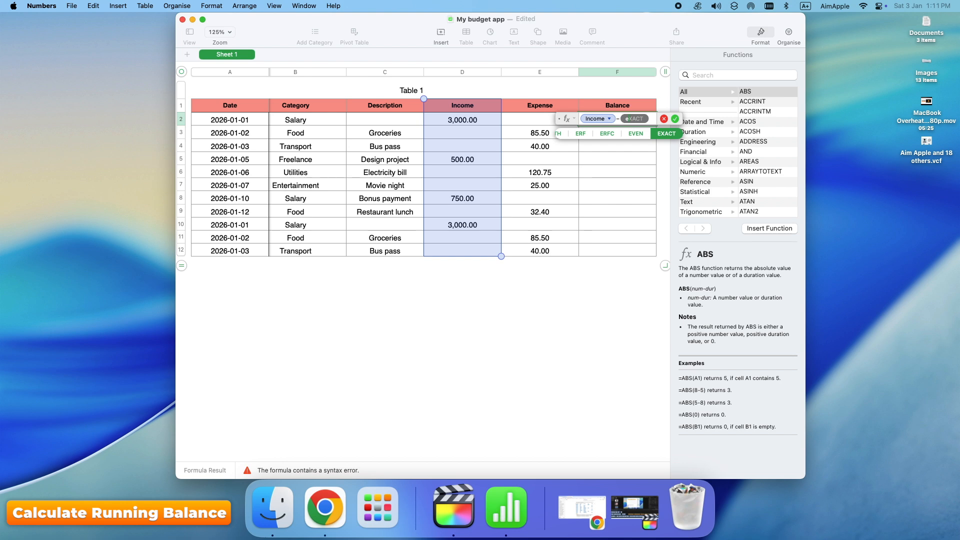
{"action": "type", "text": "xp"}
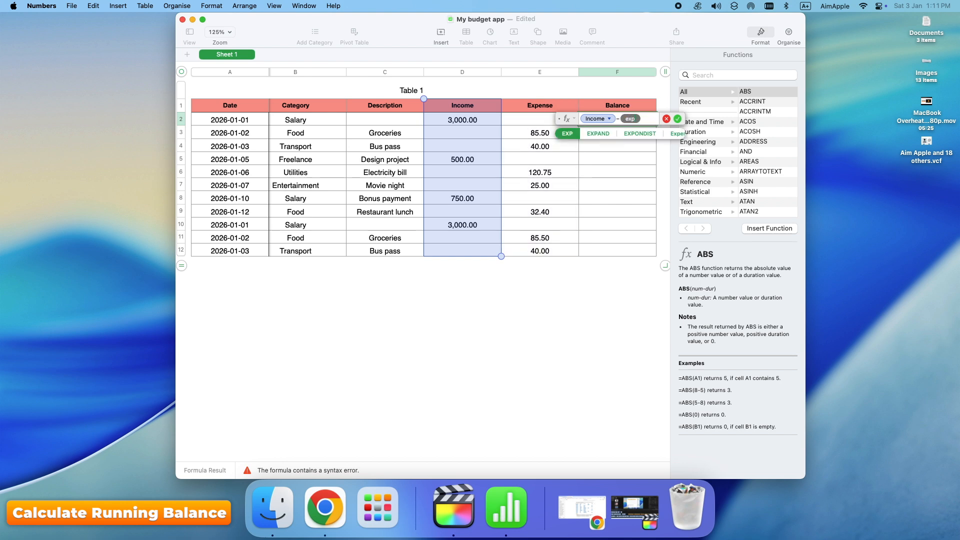
{"action": "type", "text": "ense"}
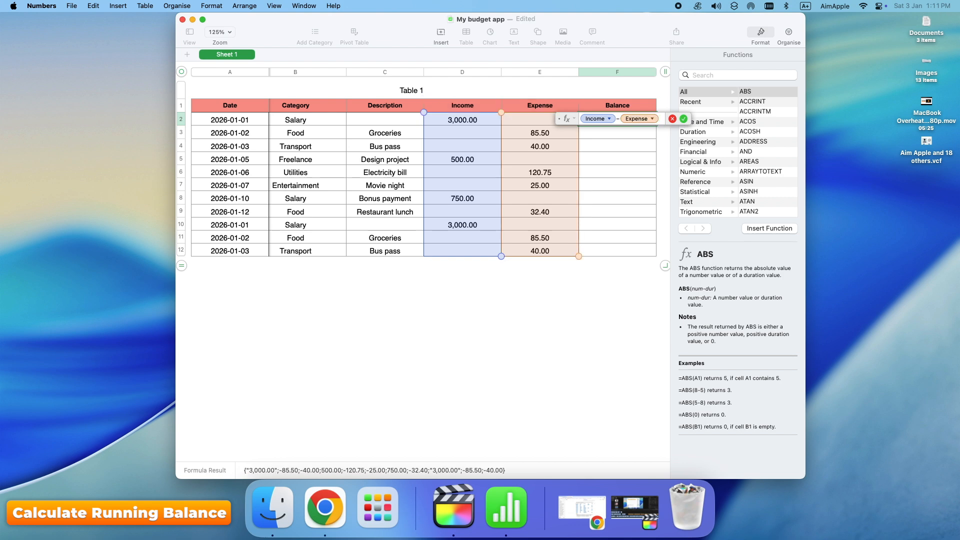
{"action": "left_click", "coordinate": [677, 119]}
Step: Enter the formula D2-E2 in Balance cell F2 and fill it down the column to row 12
{"action": "type", "text": "=d2-e"}
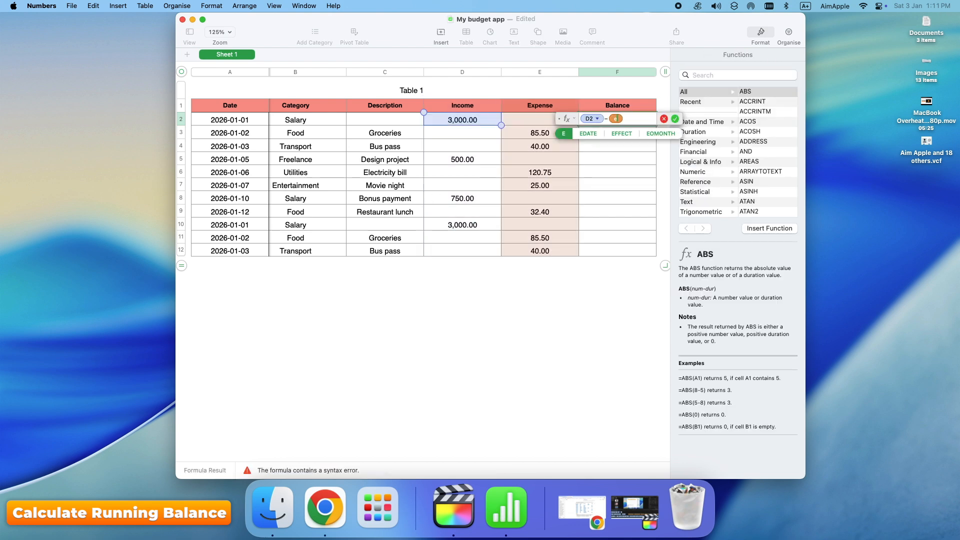
{"action": "type", "text": "2"}
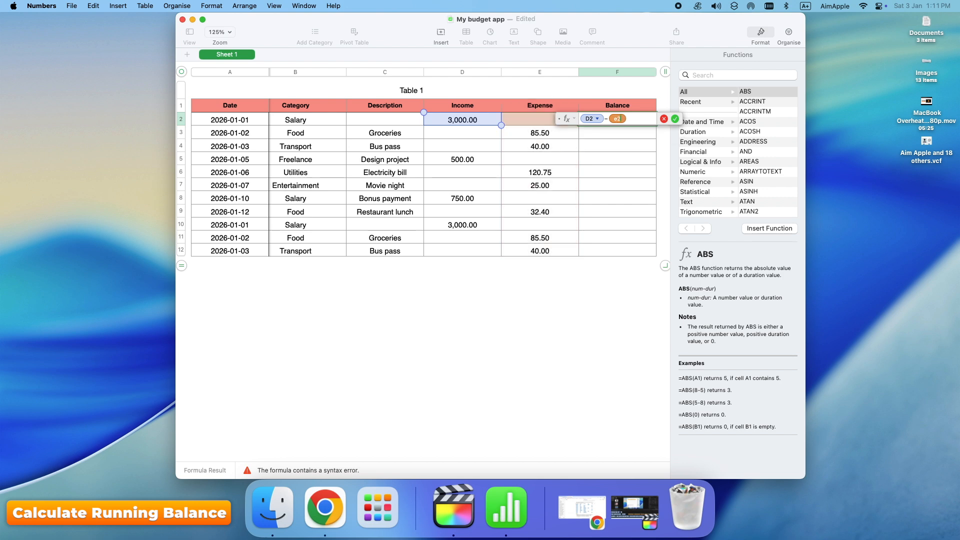
{"action": "left_click", "coordinate": [674, 120]}
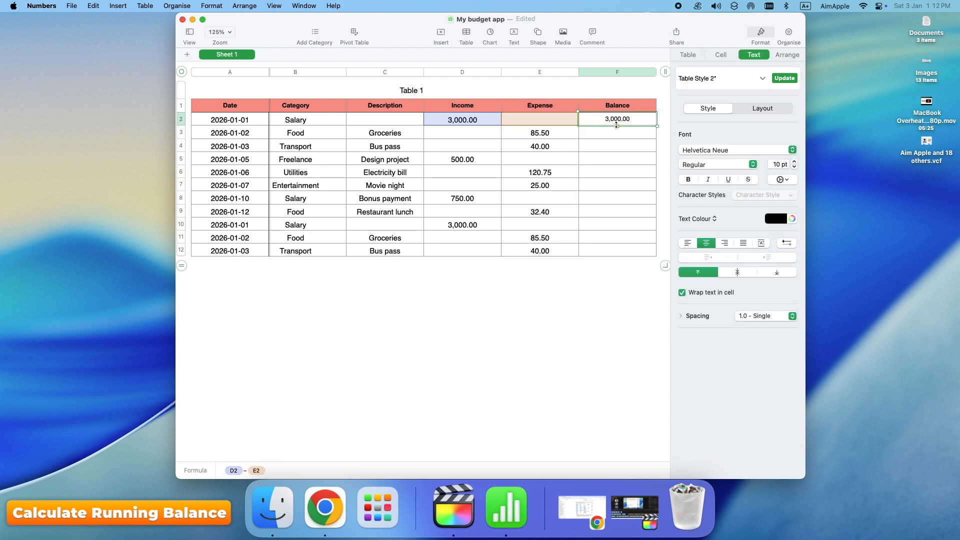
{"action": "left_click_drag", "start_coordinate": [617, 124], "coordinate": [614, 264]}
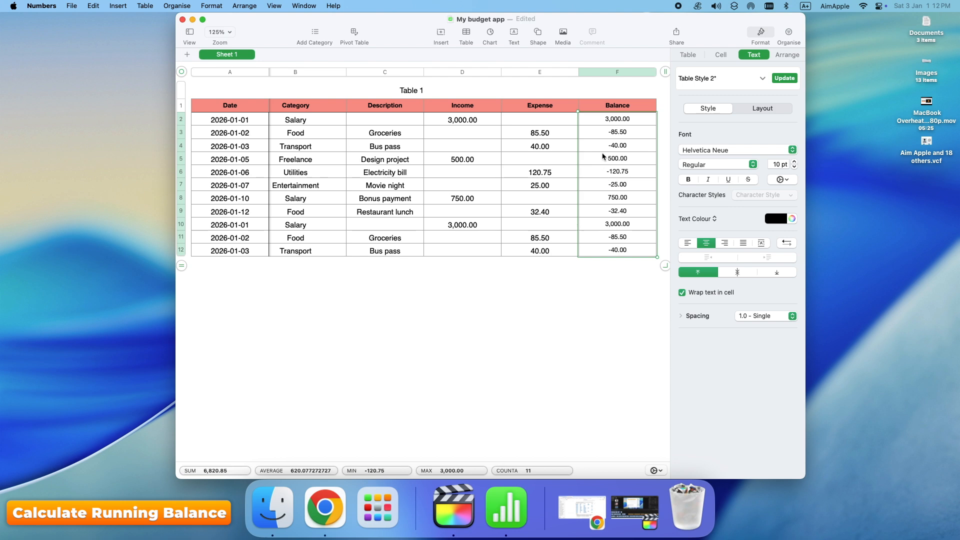
{"action": "left_click", "coordinate": [616, 283]}
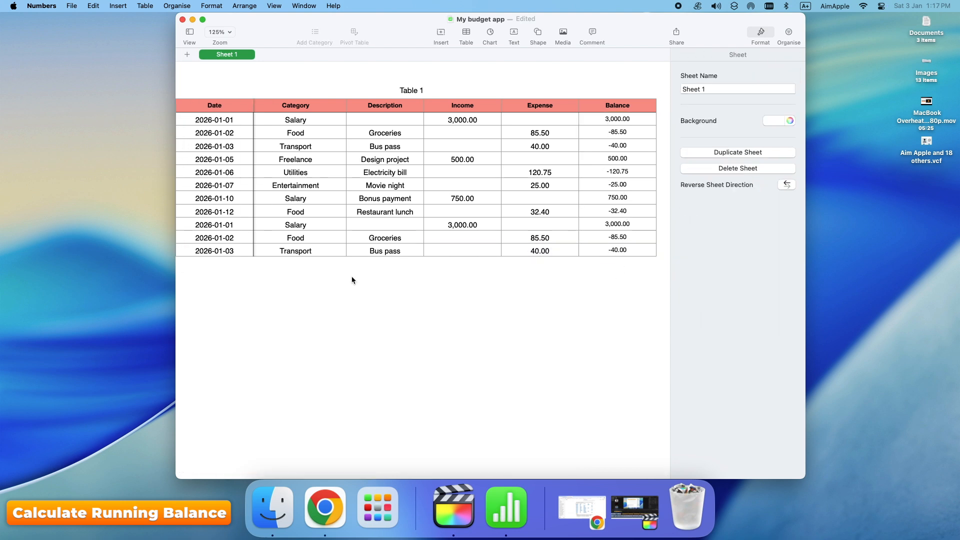
Step: Insert a three-column table below the main table, titled Summary Table, with headers Category, Total expense and Total Income
{"action": "left_click", "coordinate": [465, 36]}
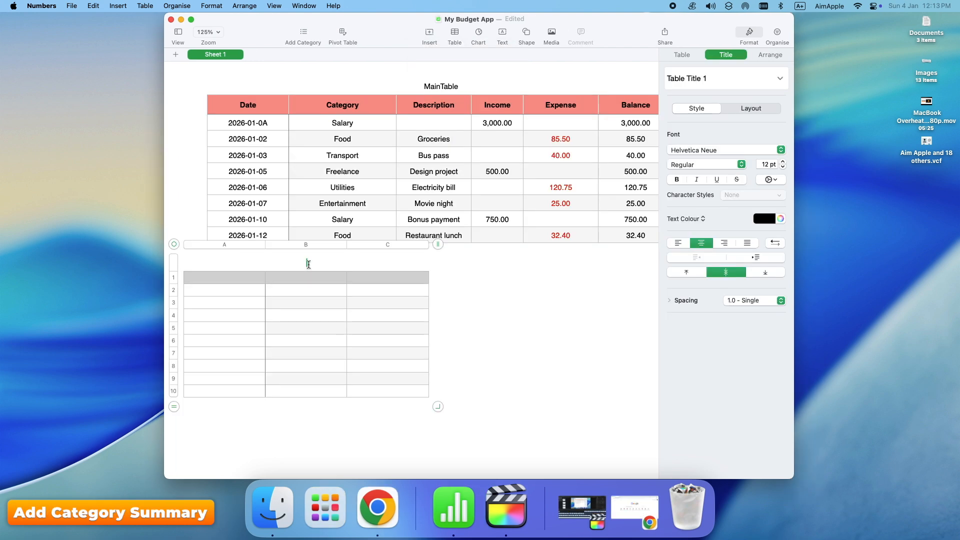
{"action": "type", "text": "summary Table"}
{"action": "left_click", "coordinate": [211, 278]}
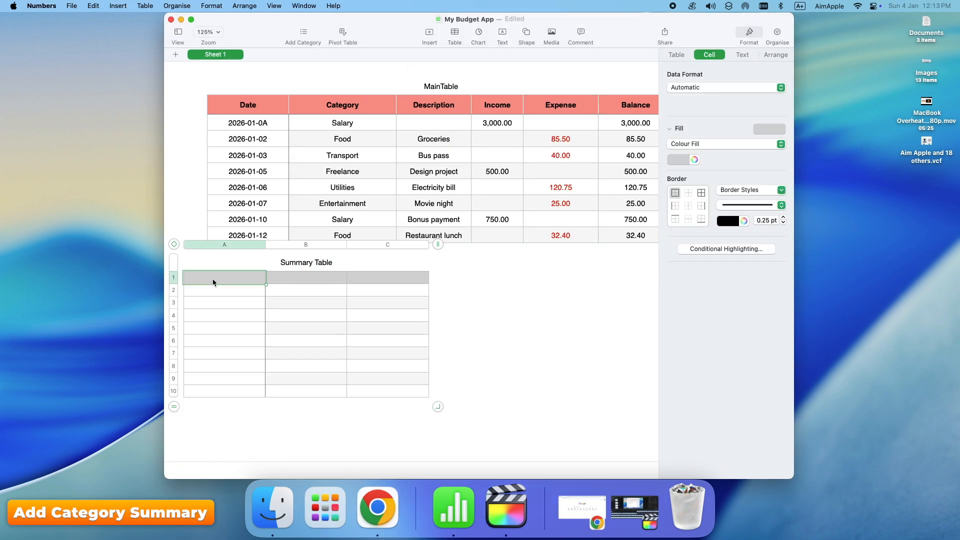
{"action": "type", "text": "Category"}
{"action": "key", "text": "Tab"}
{"action": "type", "text": "Total e"}
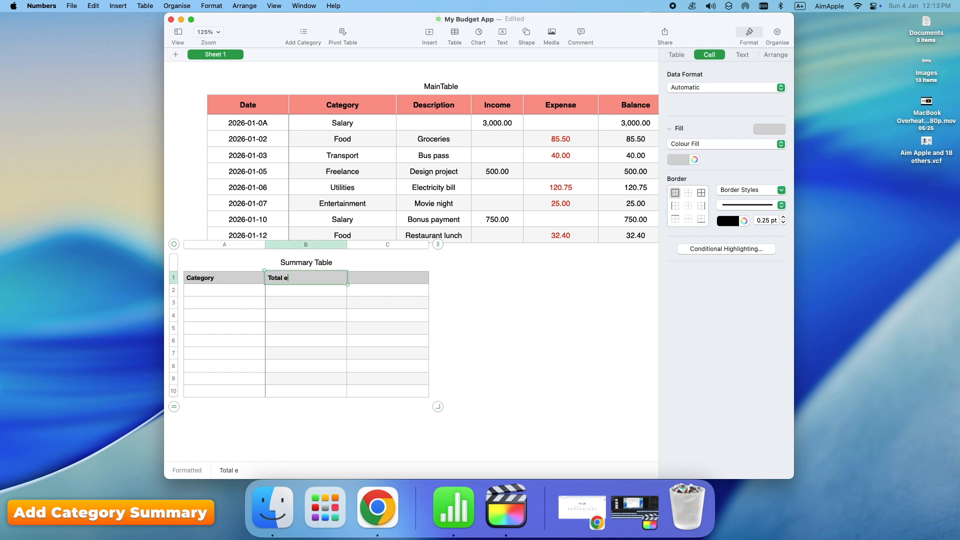
{"action": "type", "text": "xpense"}
{"action": "left_click", "coordinate": [371, 282]}
{"action": "type", "text": "Tota"}
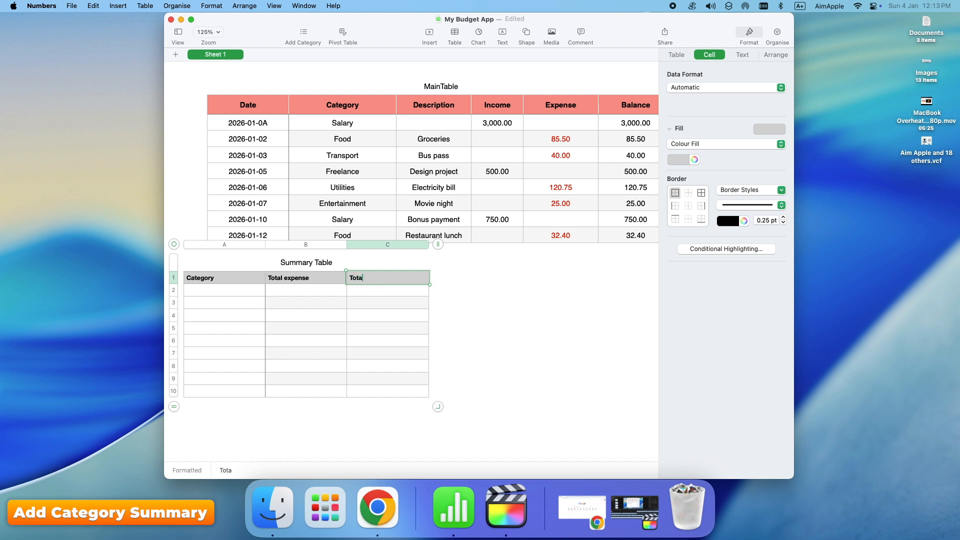
{"action": "type", "text": "l Income"}
Step: Enter the categories Salary in A2 and Food in A3 of the summary table
{"action": "left_click", "coordinate": [228, 283]}
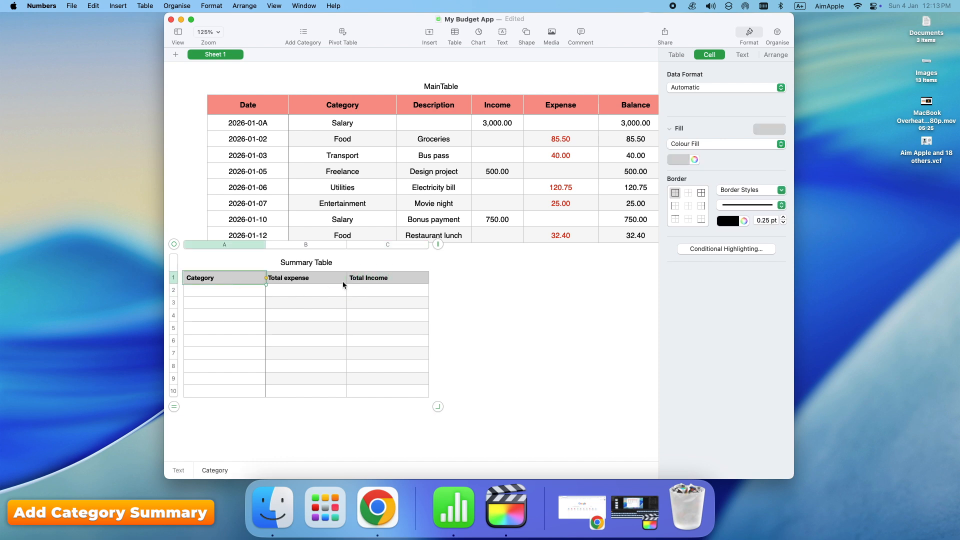
{"action": "left_click", "coordinate": [394, 283], "text": "shift"}
{"action": "left_click", "coordinate": [208, 289]}
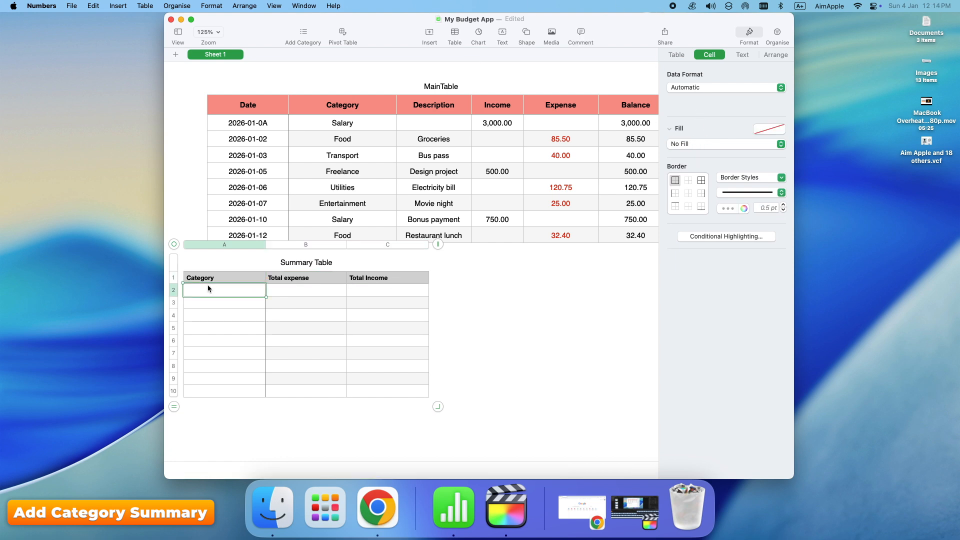
{"action": "type", "text": "Salary"}
{"action": "left_click", "coordinate": [207, 306]}
{"action": "type", "text": "Food"}
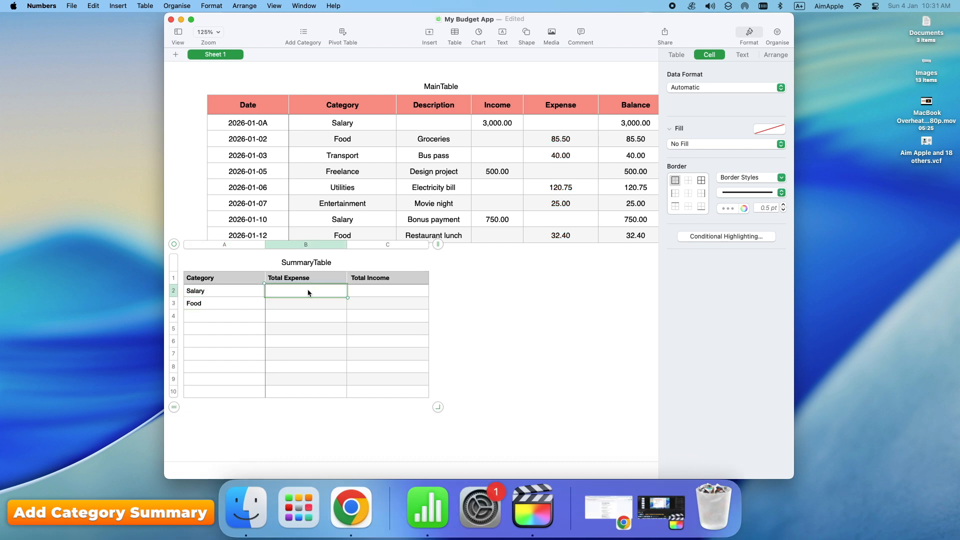
Step: Enter a SUMIF formula in the summary table's B2 with test values MainTable::Category, condition A2 and sum values Expense
{"action": "left_click", "coordinate": [305, 292]}
{"action": "type", "text": "=sum"}
{"action": "left_click", "coordinate": [282, 306]}
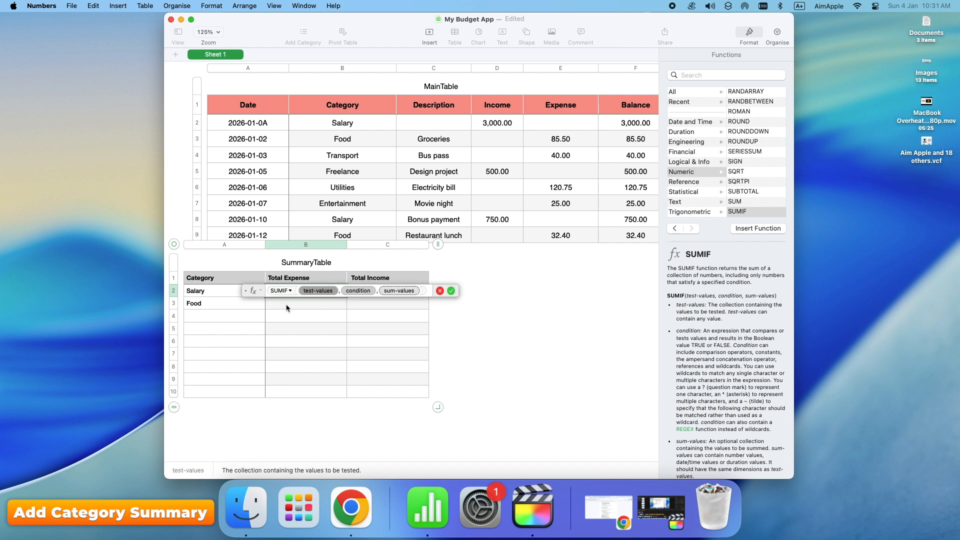
{"action": "type", "text": "main"}
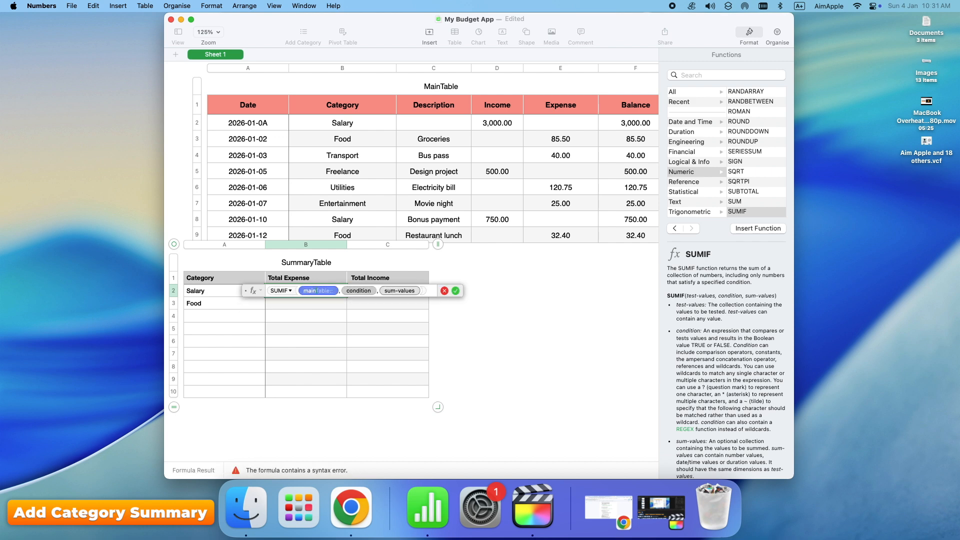
{"action": "key", "text": "Return"}
{"action": "type", "text": "cat"}
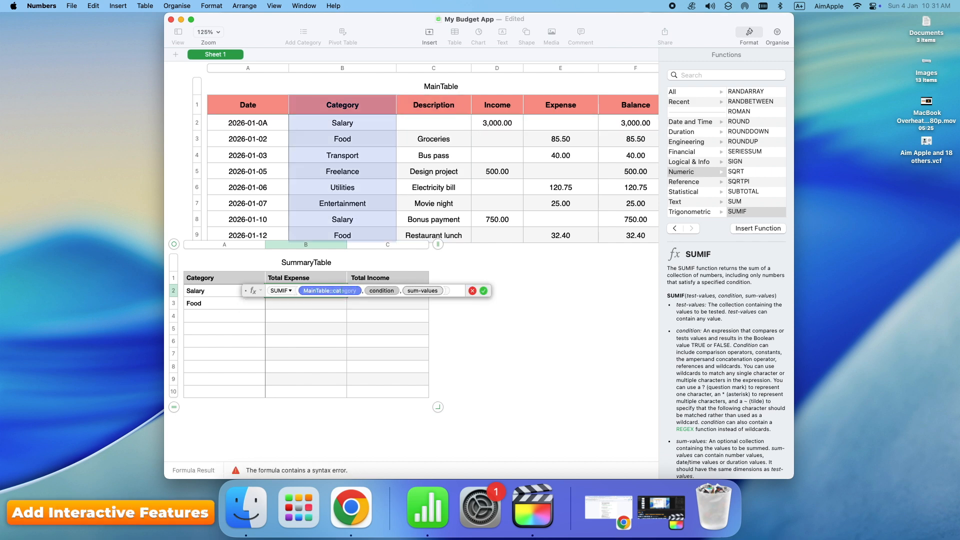
{"action": "key", "text": "Return"}
{"action": "type", "text": "ategory, a"}
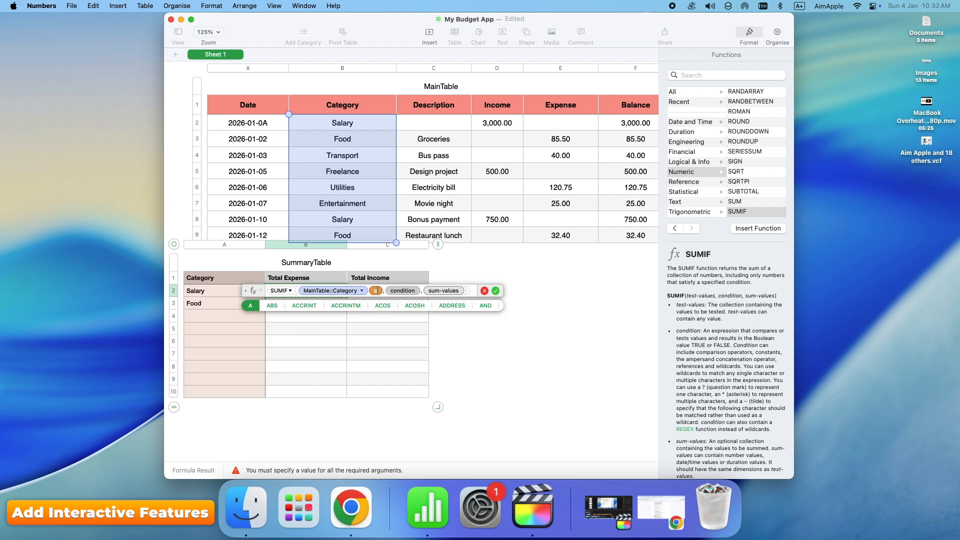
{"action": "type", "text": "2,"}
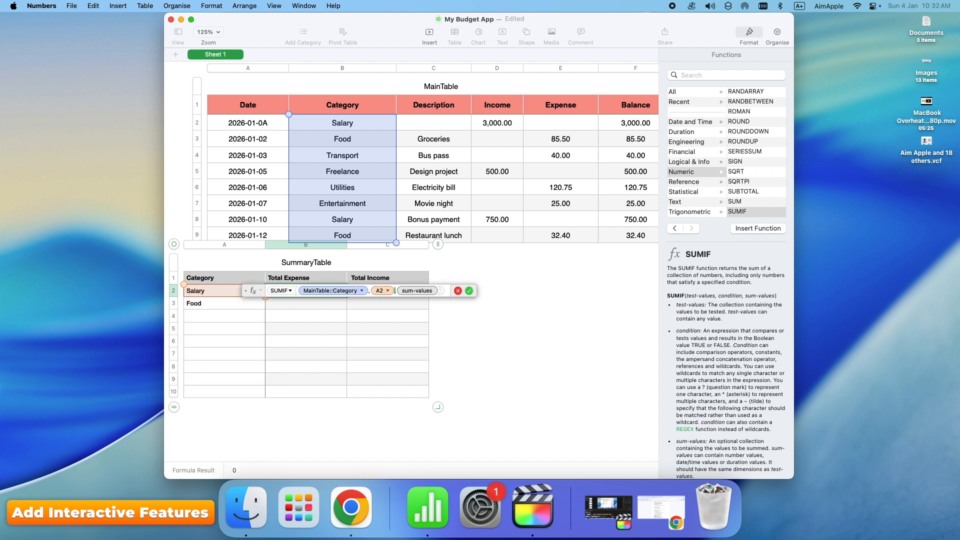
{"action": "type", "text": "main"}
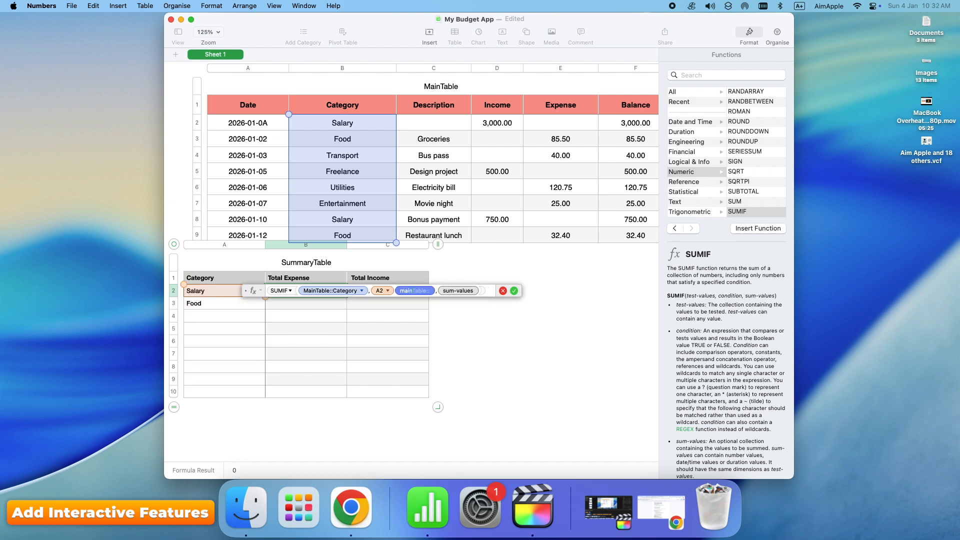
{"action": "type", "text": "Table::ex"}
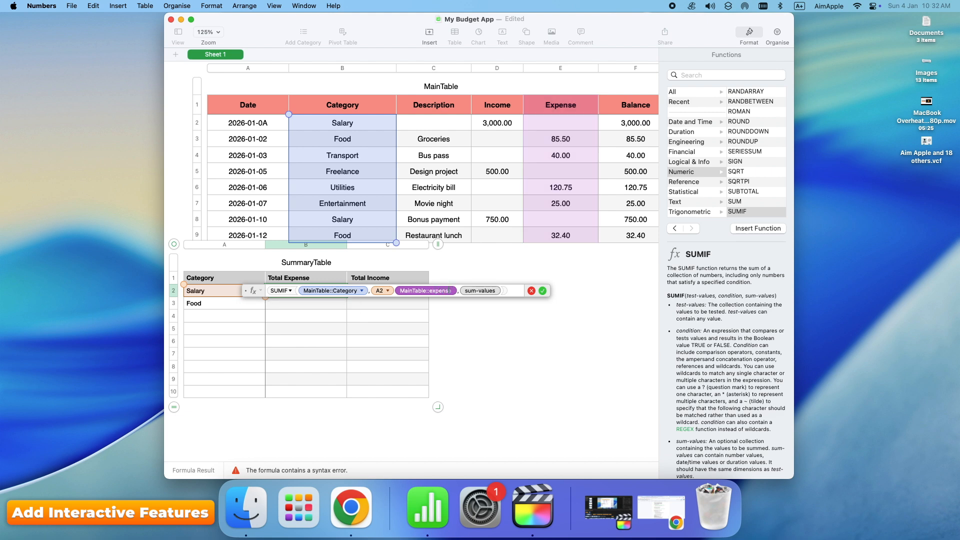
{"action": "type", "text": "pens"}
{"action": "key", "text": "Return"}
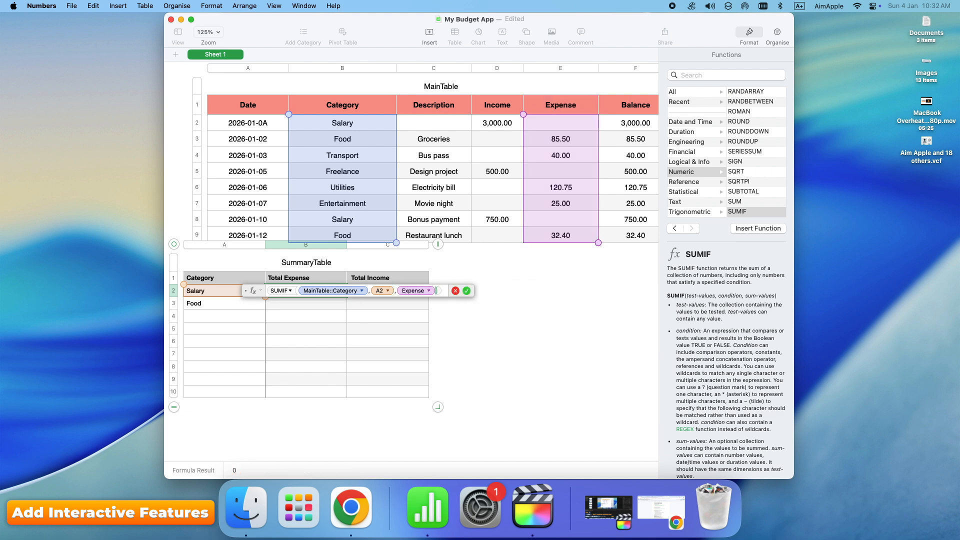
{"action": "left_click", "coordinate": [467, 291]}
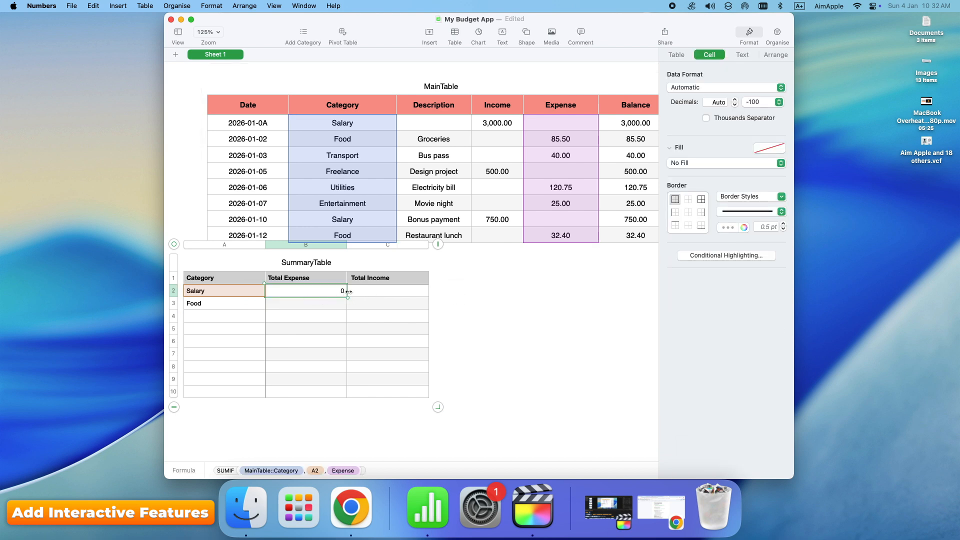
Step: Enter a SUMIF formula in the summary table's C2 with test values MainTable::Category, condition A2 and sum values Income
{"action": "left_click", "coordinate": [372, 294]}
{"action": "key", "text": "equal"}
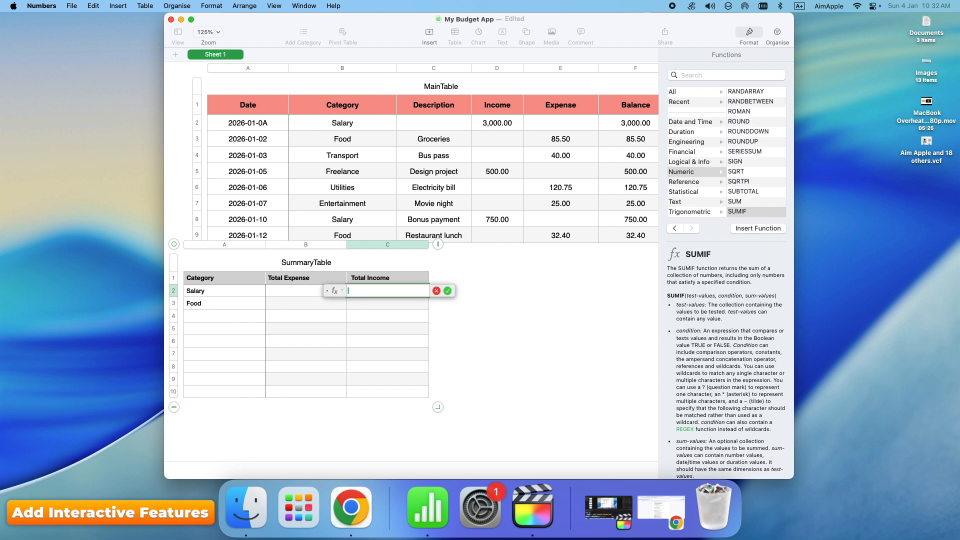
{"action": "type", "text": "SUMIF(main"}
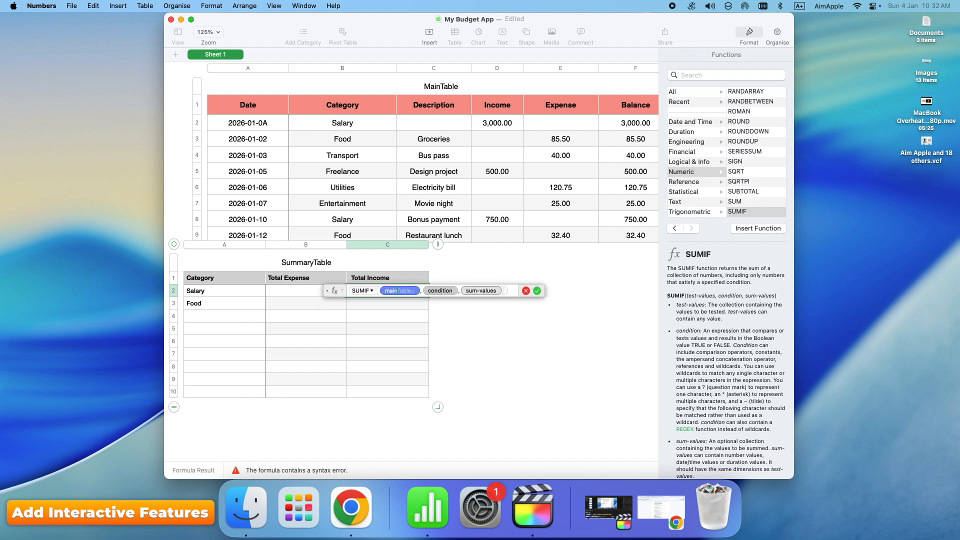
{"action": "key", "text": "Return"}
{"action": "type", "text": "Category"}
{"action": "key", "text": "Return"}
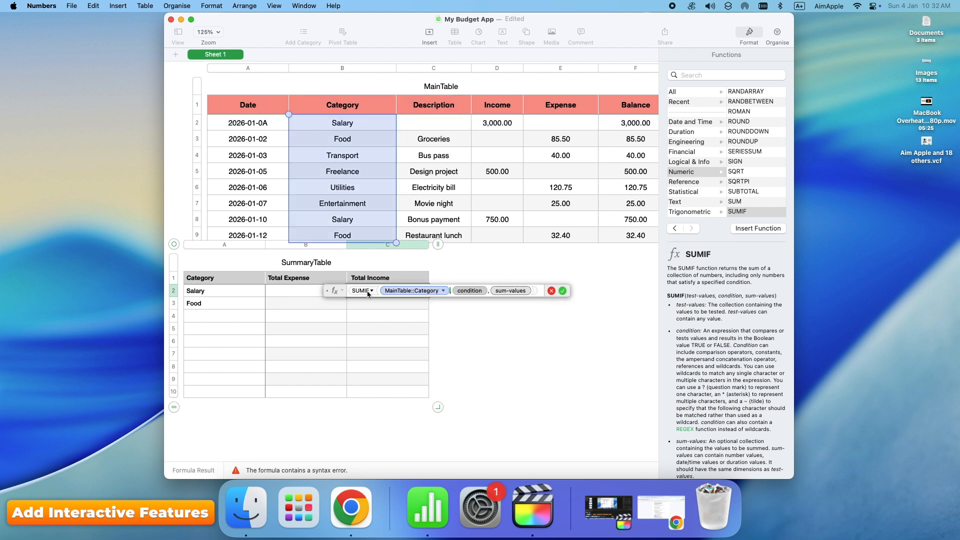
{"action": "type", "text": ",A2,Income"}
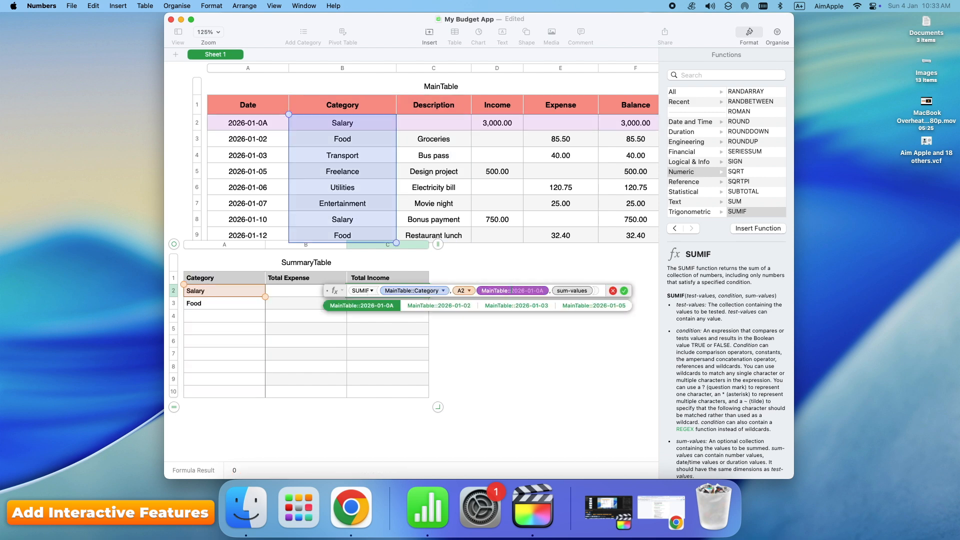
{"action": "key", "text": "Return"}
{"action": "left_click", "coordinate": [544, 290]}
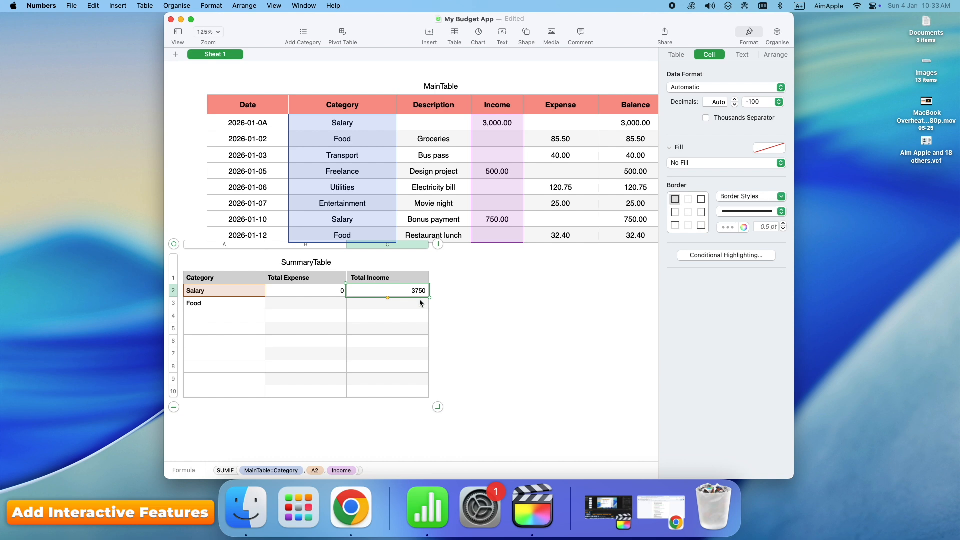
Step: Fill the summary table's header row with light pink after trying light red
{"action": "left_click", "coordinate": [382, 281]}
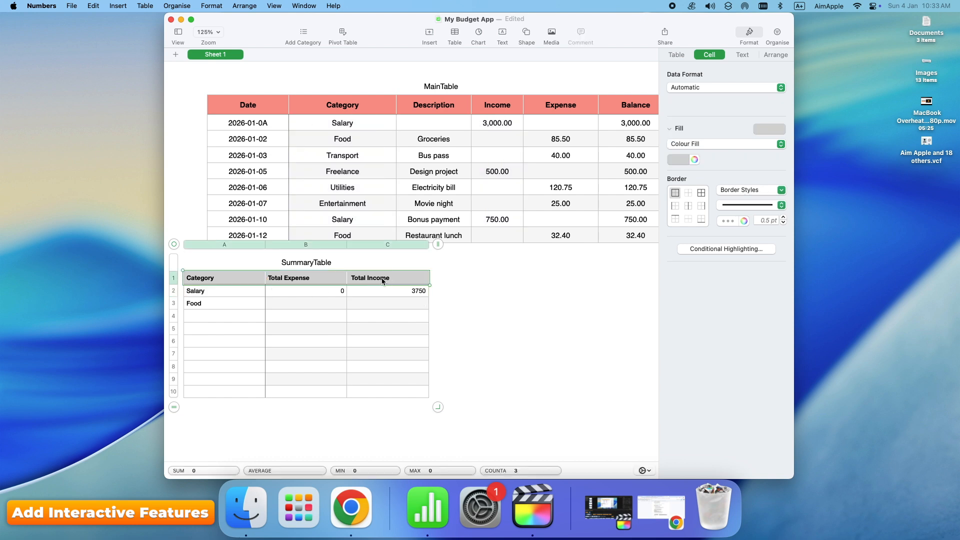
{"action": "left_click", "coordinate": [678, 159]}
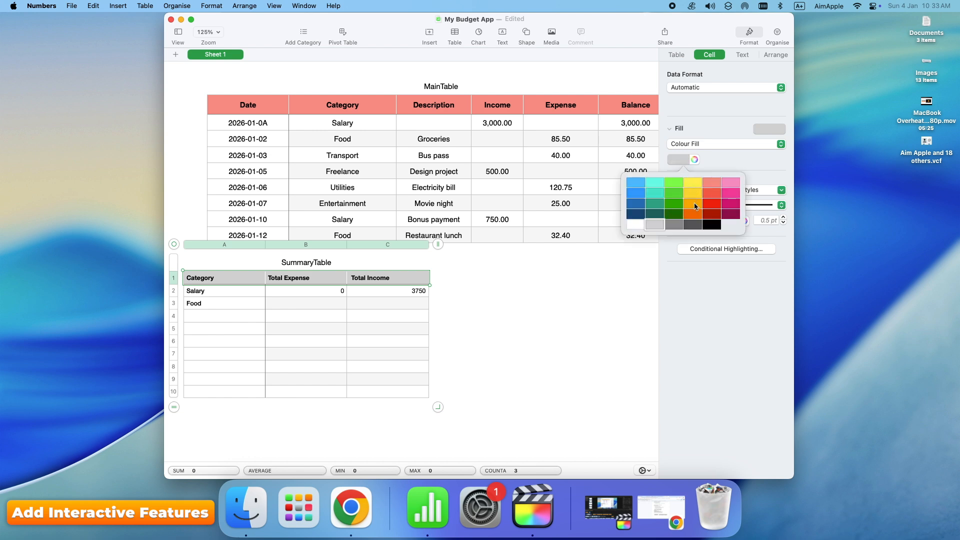
{"action": "left_click", "coordinate": [711, 182]}
{"action": "left_click", "coordinate": [678, 159]}
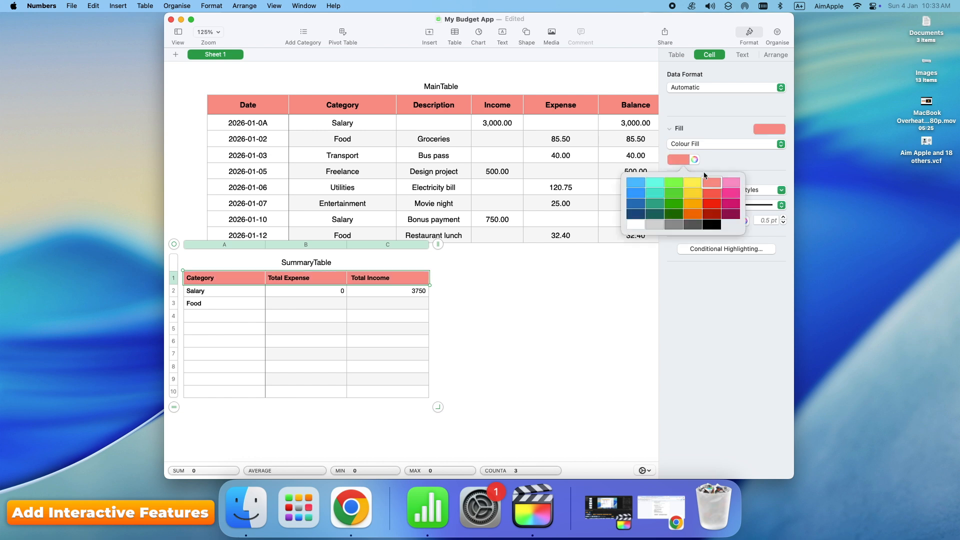
{"action": "left_click", "coordinate": [734, 189]}
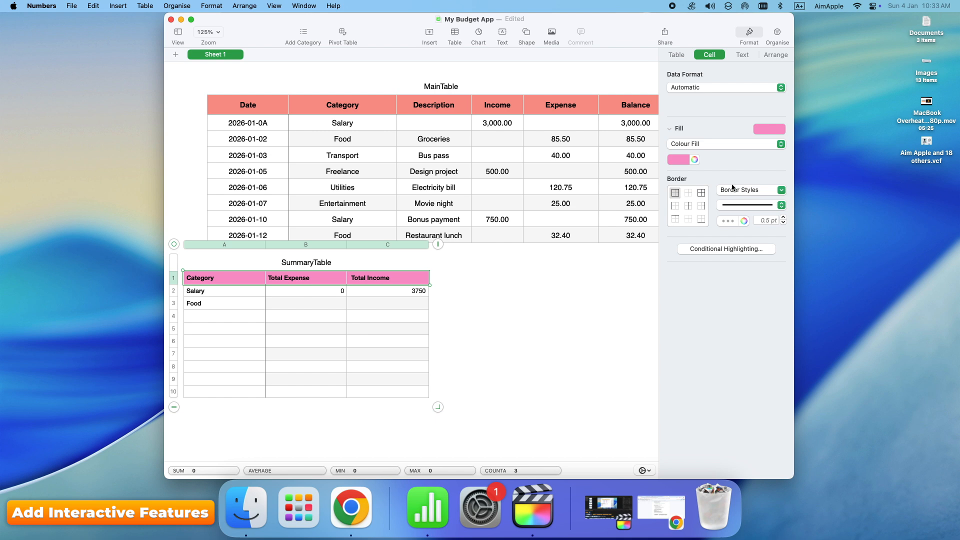
{"action": "left_click", "coordinate": [742, 54]}
{"action": "left_click", "coordinate": [677, 181]}
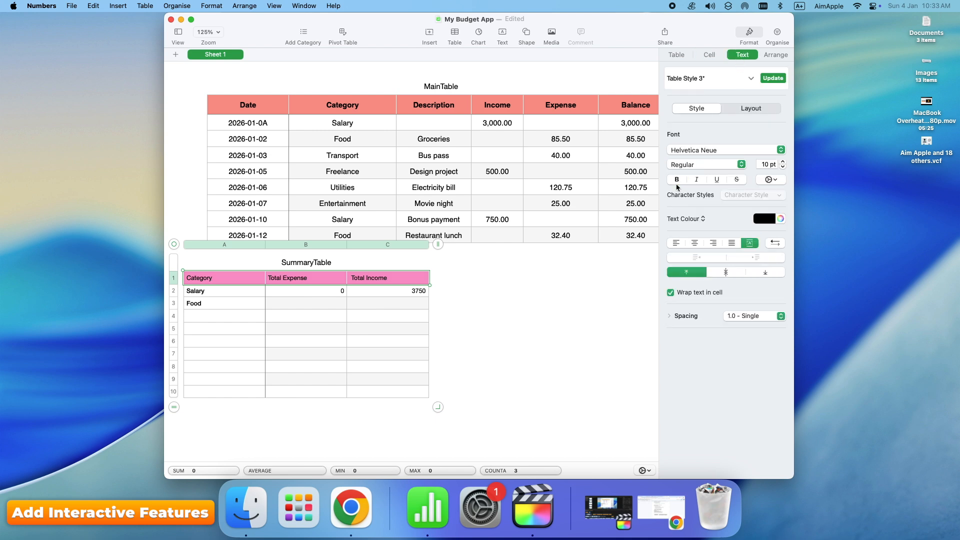
{"action": "left_click", "coordinate": [677, 180]}
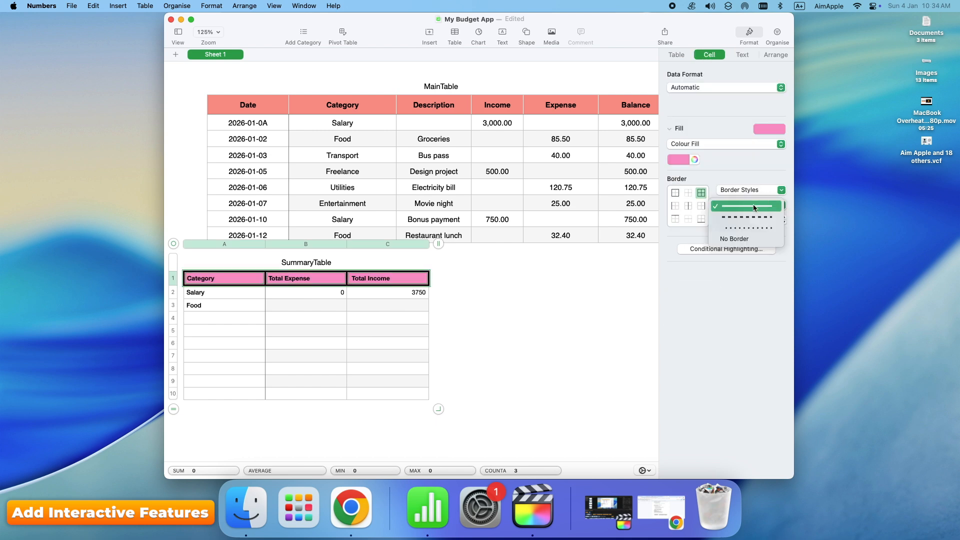
Step: Give the summary table's header cells a solid border line 1 pt thick
{"action": "left_click", "coordinate": [743, 212]}
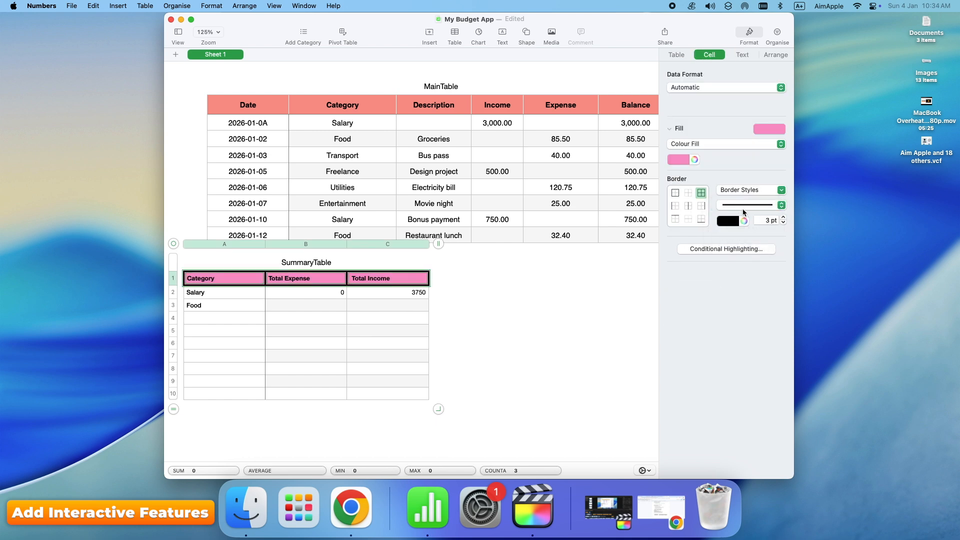
{"action": "left_click", "coordinate": [766, 220]}
{"action": "type", "text": "1"}
{"action": "key", "text": "Return"}
{"action": "left_click", "coordinate": [766, 220]}
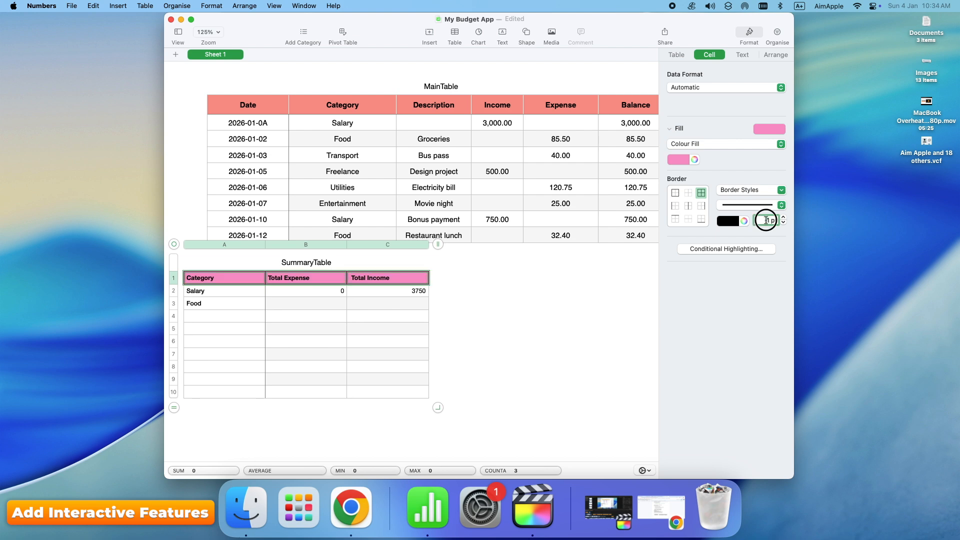
{"action": "key", "text": "BackSpace"}
{"action": "key", "text": "Return"}
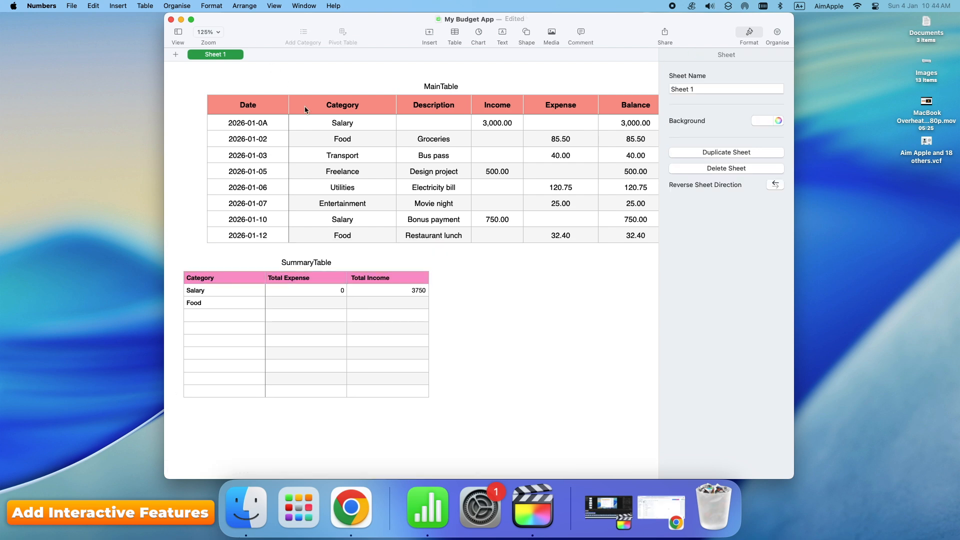
Step: Set the main table's Category column to the Pop-Up Menu data format and select the Salary item in its list
{"action": "left_click", "coordinate": [306, 109]}
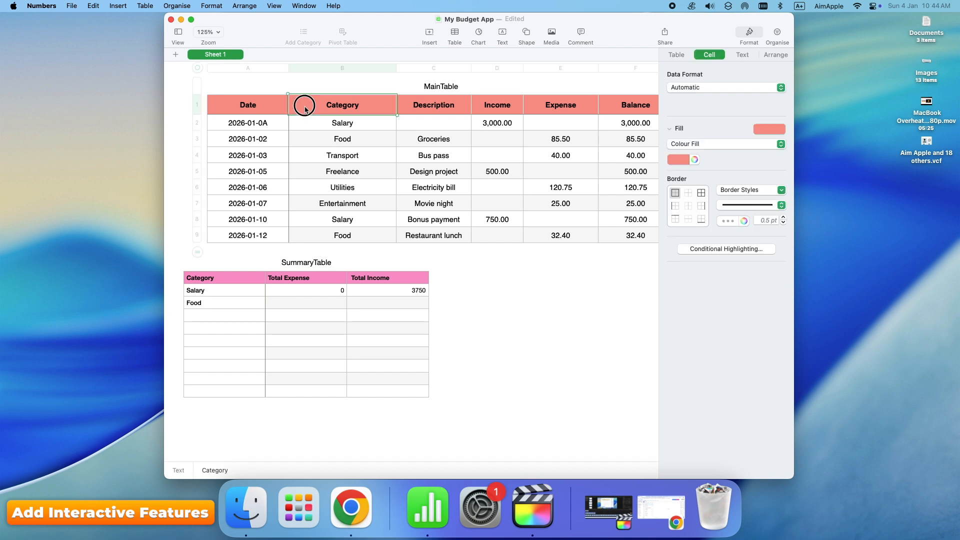
{"action": "left_click", "coordinate": [310, 69]}
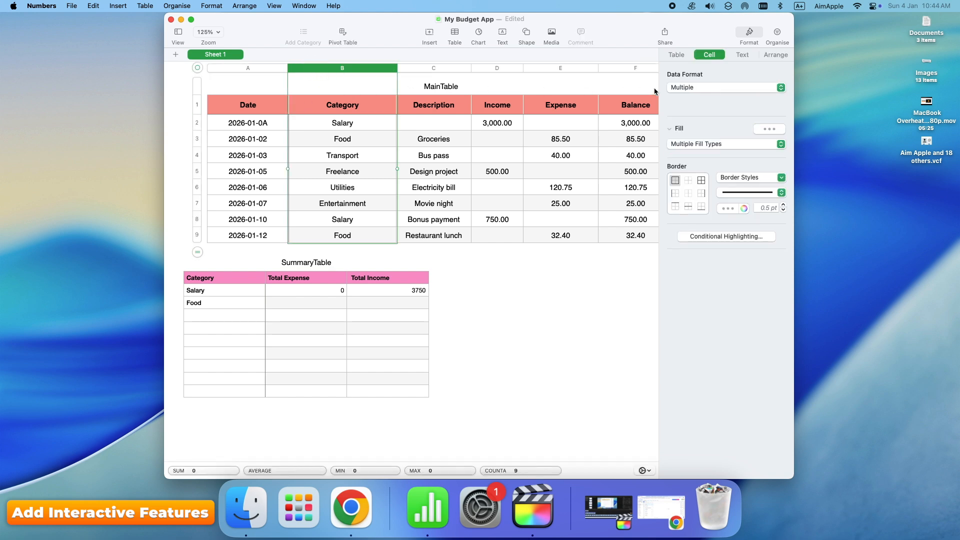
{"action": "left_click", "coordinate": [692, 88]}
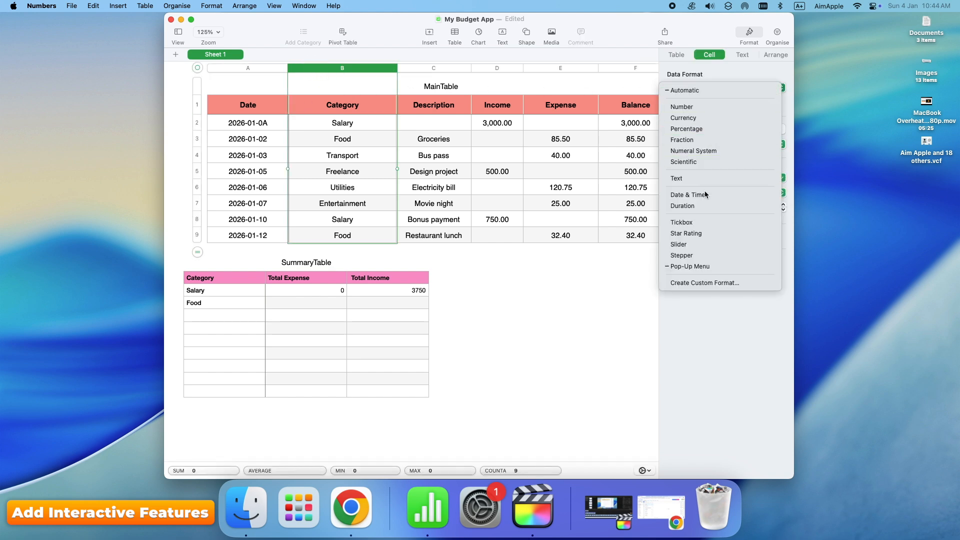
{"action": "left_click", "coordinate": [683, 271]}
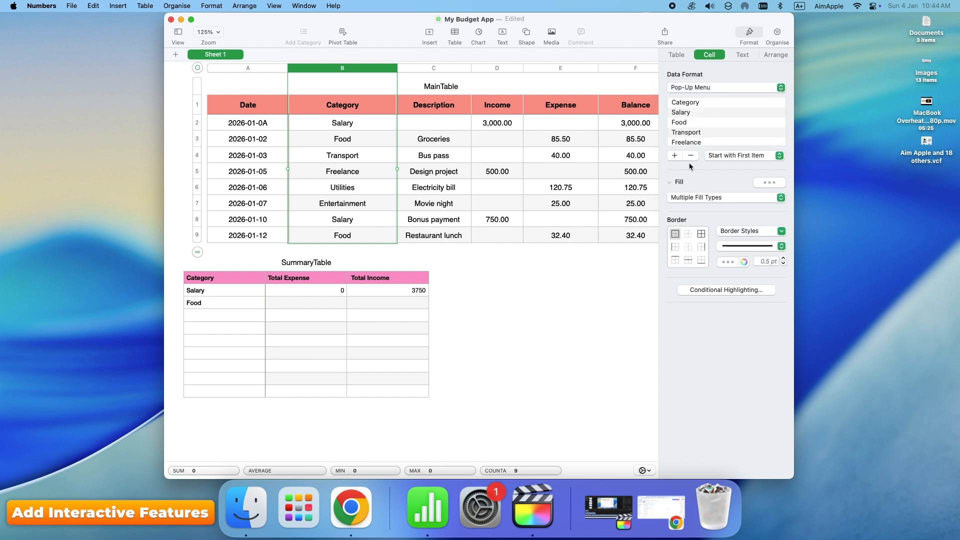
{"action": "left_click", "coordinate": [681, 117]}
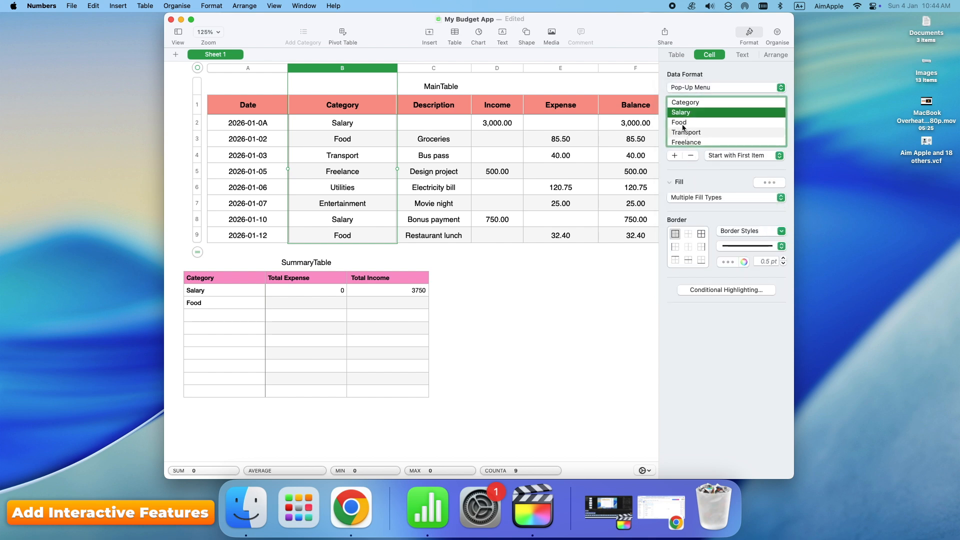
Step: Review the category items in the Category column's pop-up list, adding a new blank item and removing it again
{"action": "left_click", "coordinate": [682, 124]}
{"action": "scroll", "coordinate": [683, 128], "scroll_direction": "down", "scroll_amount": 3}
{"action": "left_click", "coordinate": [682, 129]}
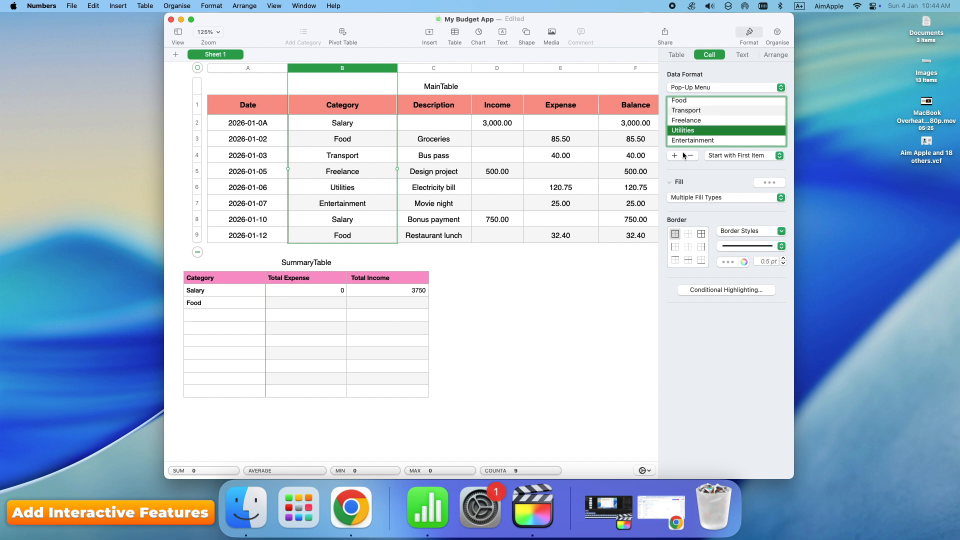
{"action": "left_click", "coordinate": [673, 155]}
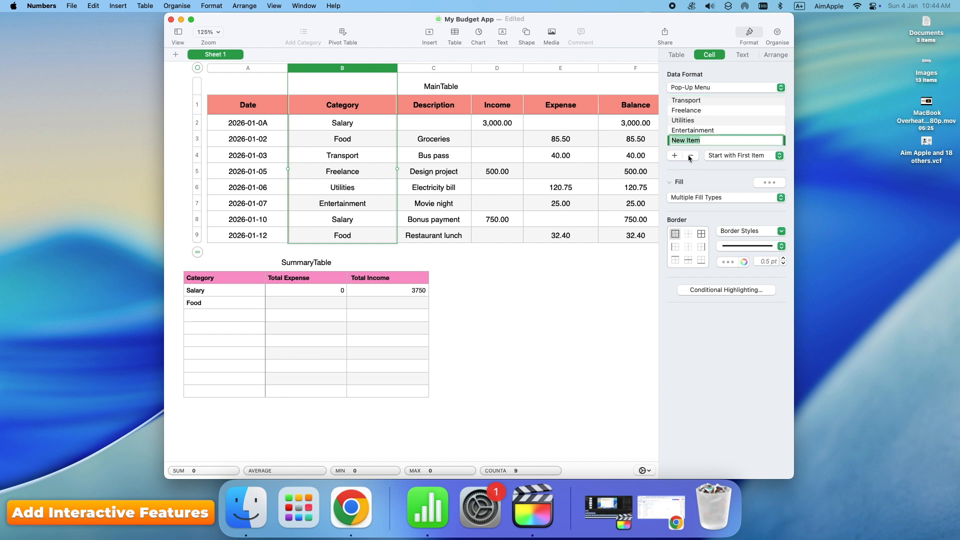
{"action": "left_click", "coordinate": [691, 155]}
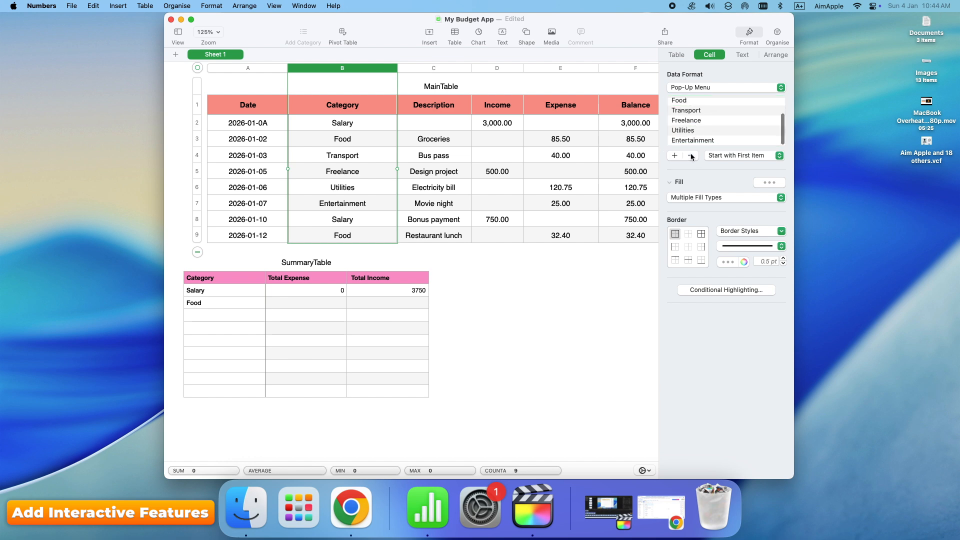
{"action": "left_click", "coordinate": [688, 123]}
{"action": "scroll", "coordinate": [689, 126], "scroll_direction": "up", "scroll_amount": 3}
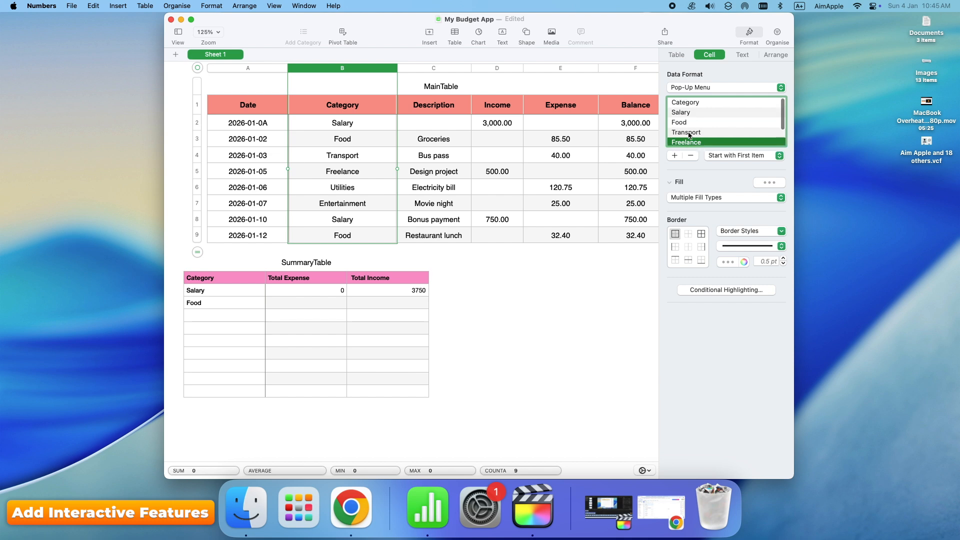
{"action": "scroll", "coordinate": [685, 128], "scroll_direction": "down", "scroll_amount": 3}
{"action": "left_click", "coordinate": [570, 291]}
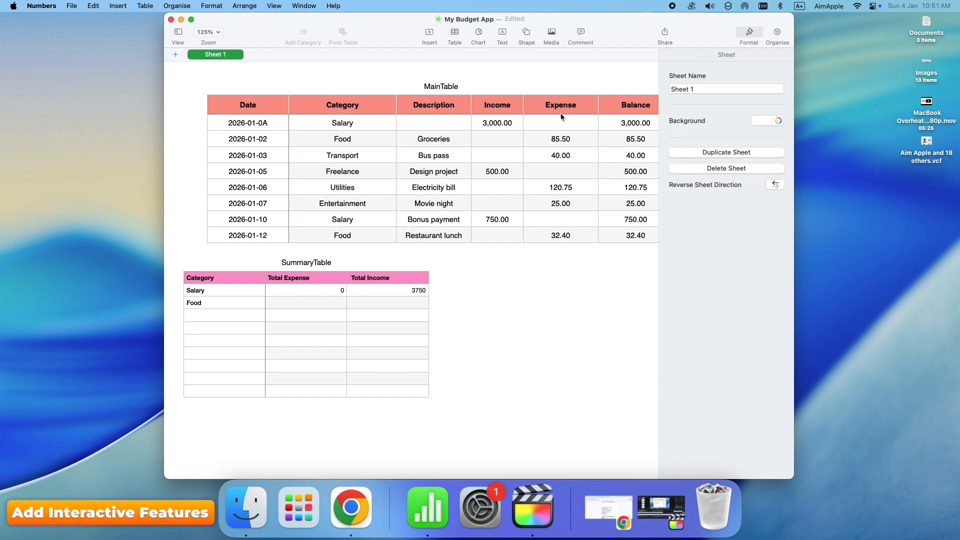
Step: Add a conditional highlighting rule to the main table's Expense column for numbers greater than 0
{"action": "left_click", "coordinate": [563, 105]}
{"action": "left_click", "coordinate": [564, 72]}
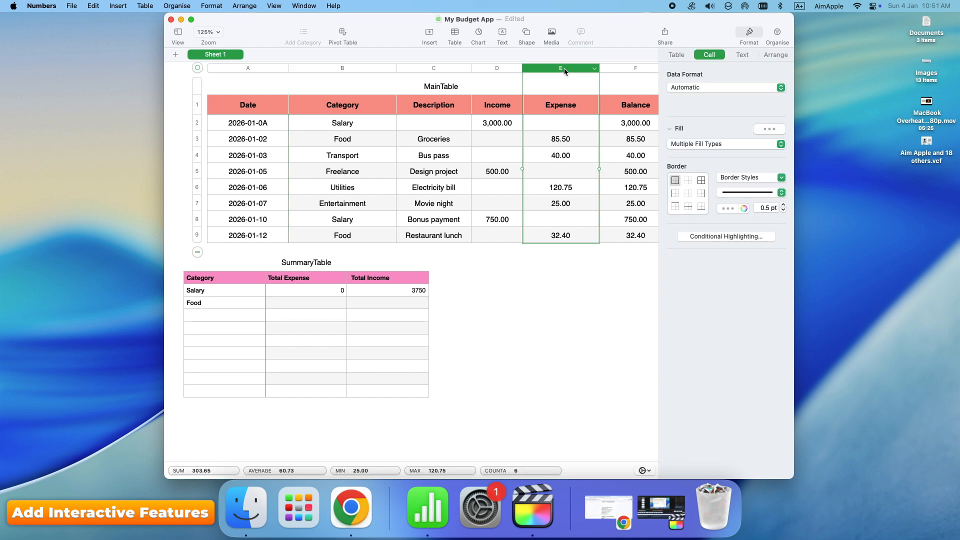
{"action": "left_click", "coordinate": [703, 237]}
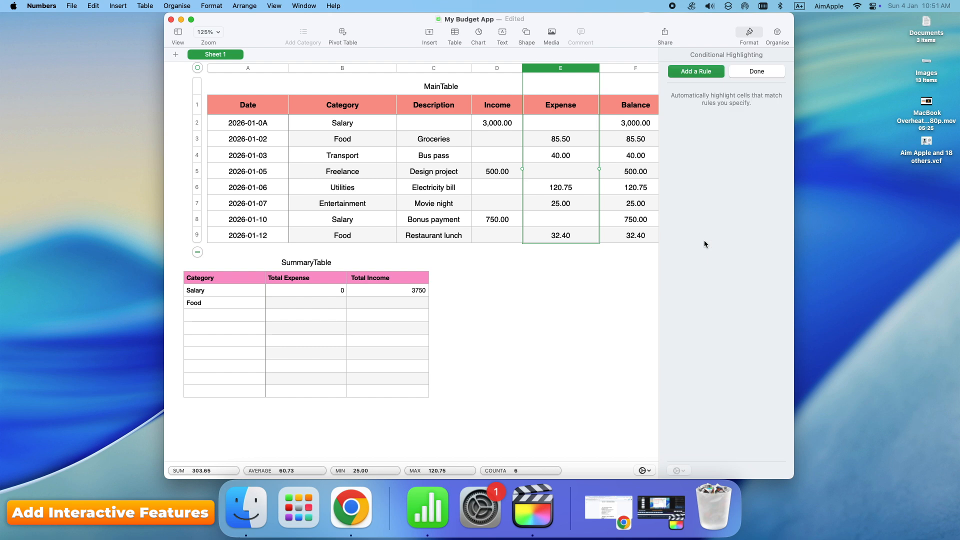
{"action": "left_click", "coordinate": [689, 75]}
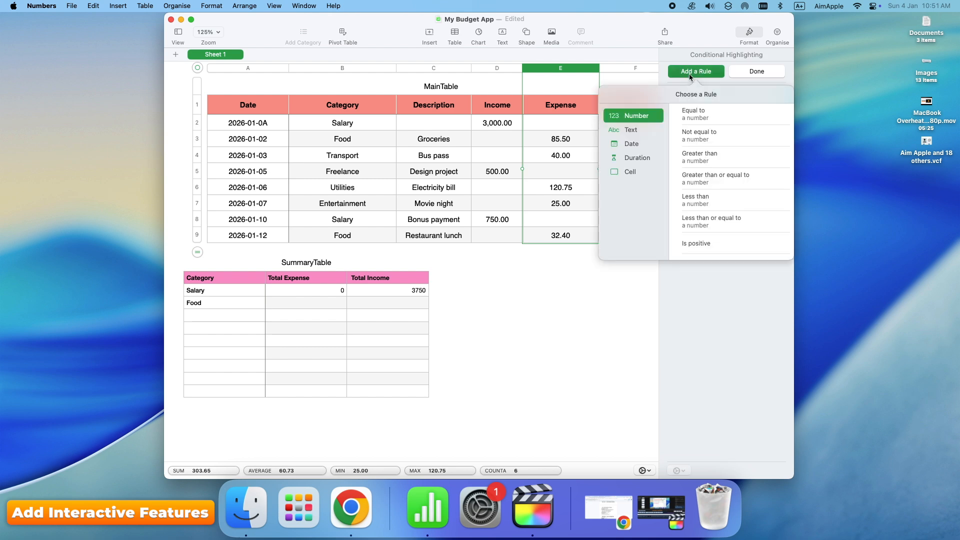
{"action": "left_click", "coordinate": [700, 157]}
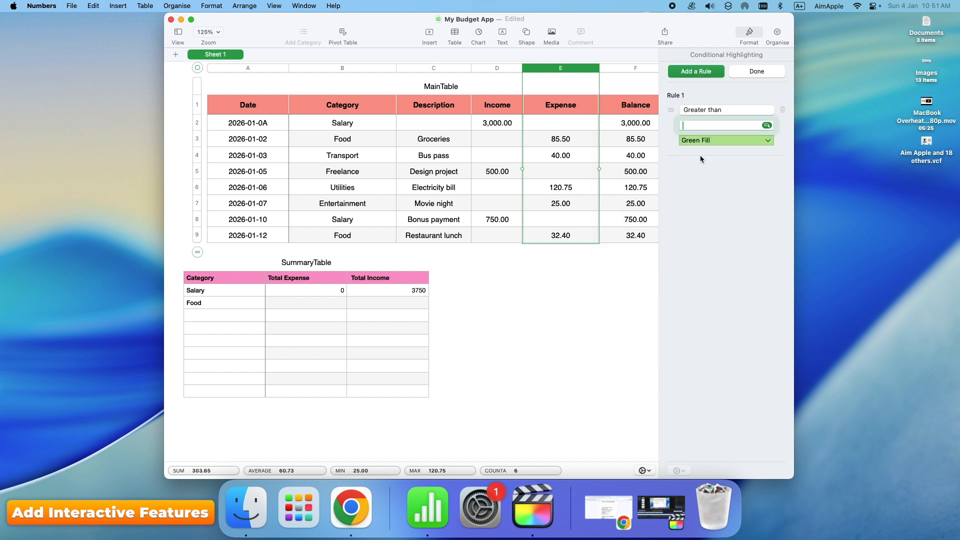
{"action": "type", "text": "0"}
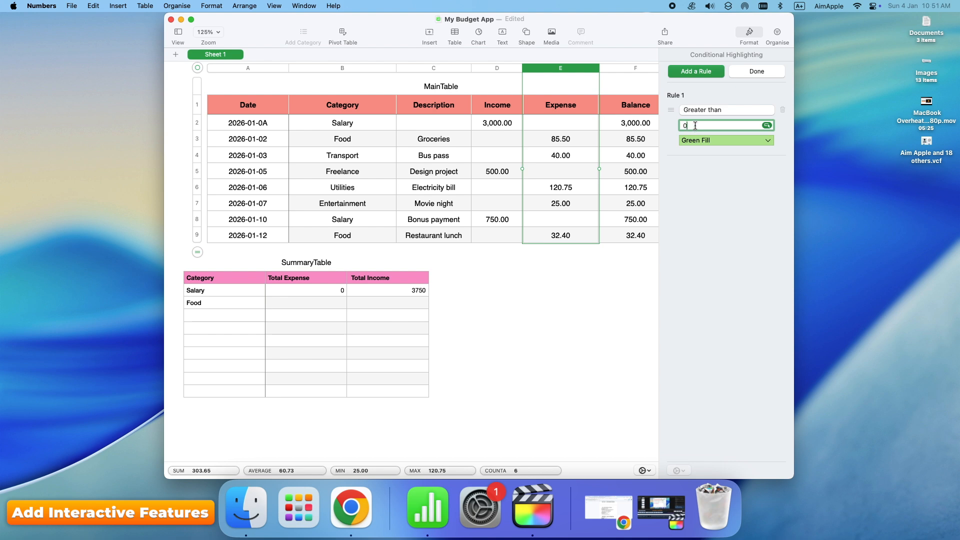
Step: Set the Expense column's highlighting rule to the Red Text style, keeping 0 as its threshold
{"action": "left_click", "coordinate": [701, 144]}
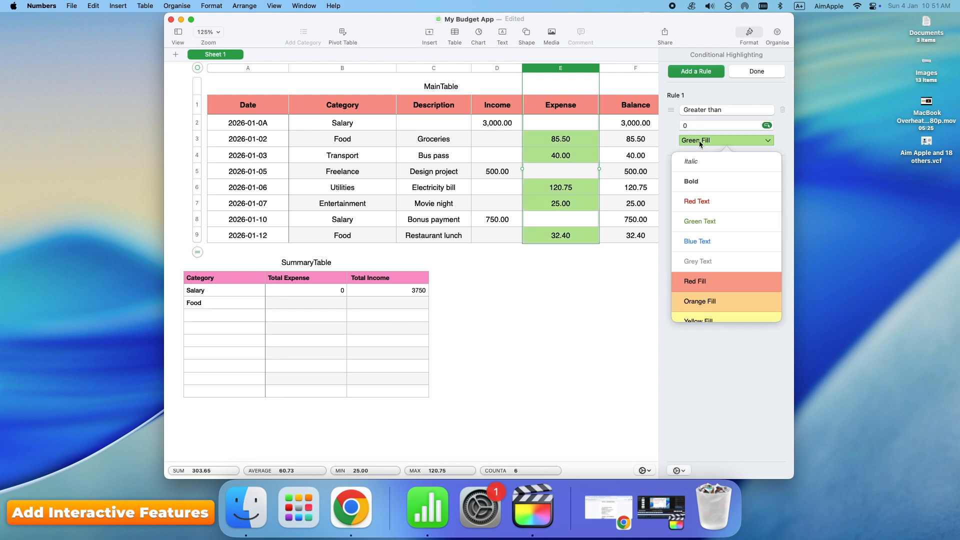
{"action": "left_click", "coordinate": [702, 204]}
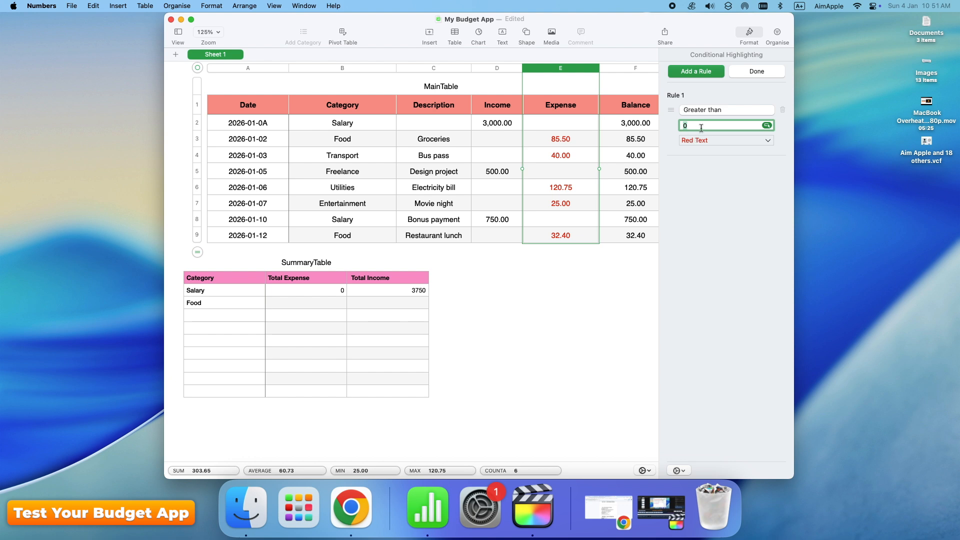
{"action": "key", "text": "Return"}
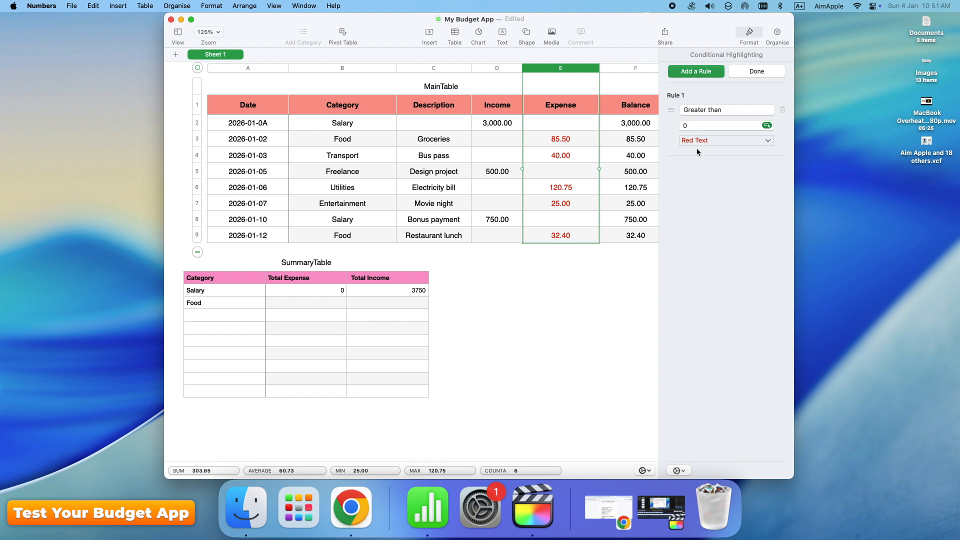